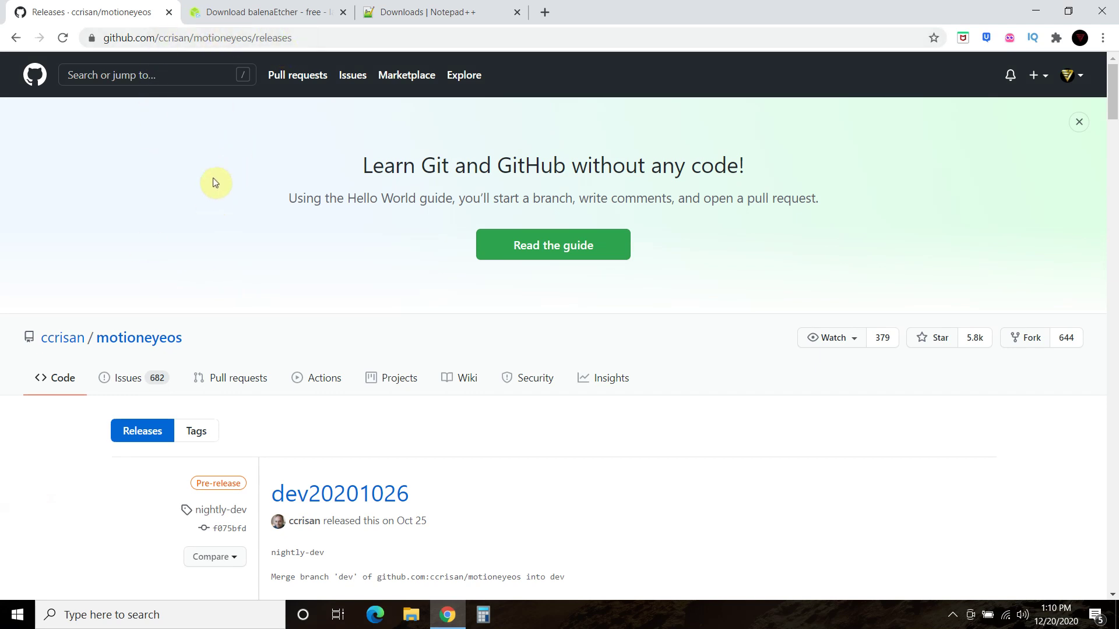
Download motioneyeos-raspberrypi-20200606.img.xz from the 20200606 release's Assets list.
scroll(205, 203, "down", 2)
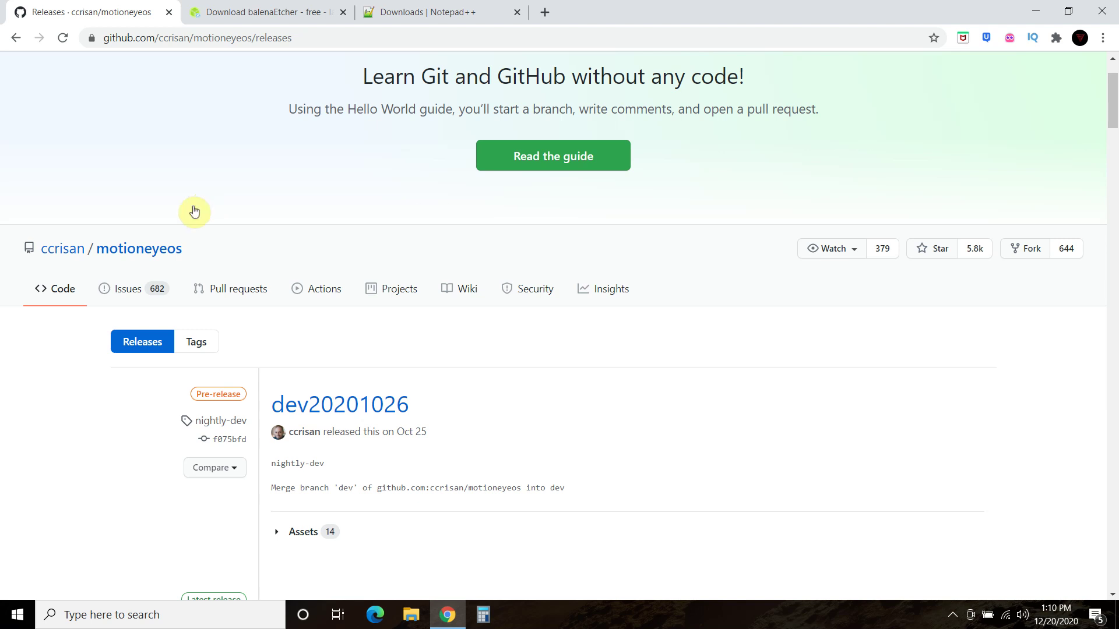
scroll(155, 282, "down", 1)
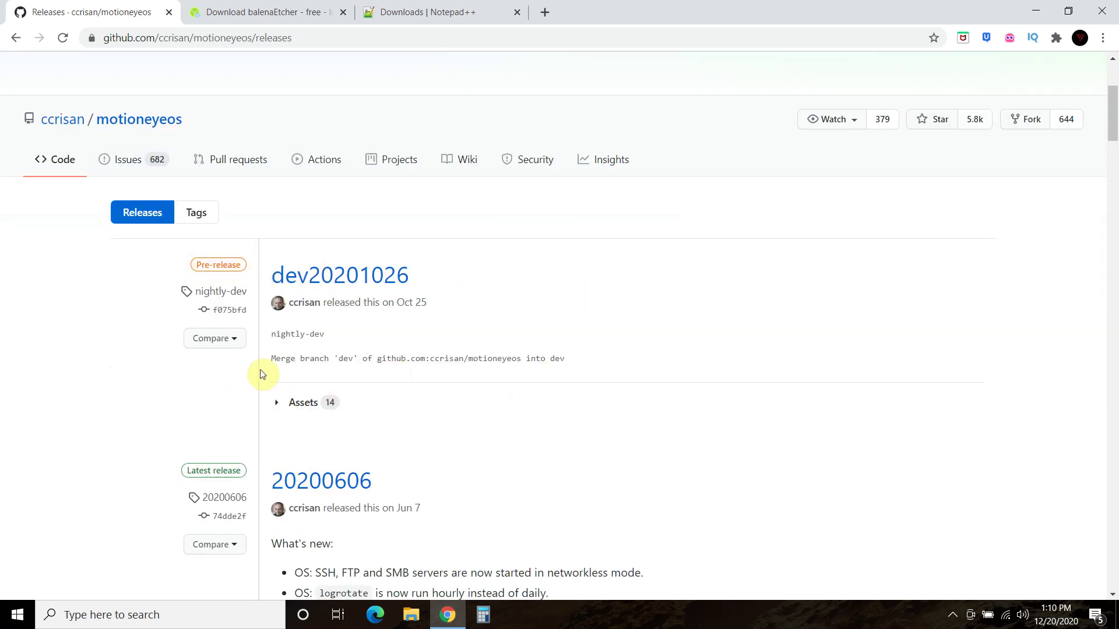
scroll(153, 344, "down", 3)
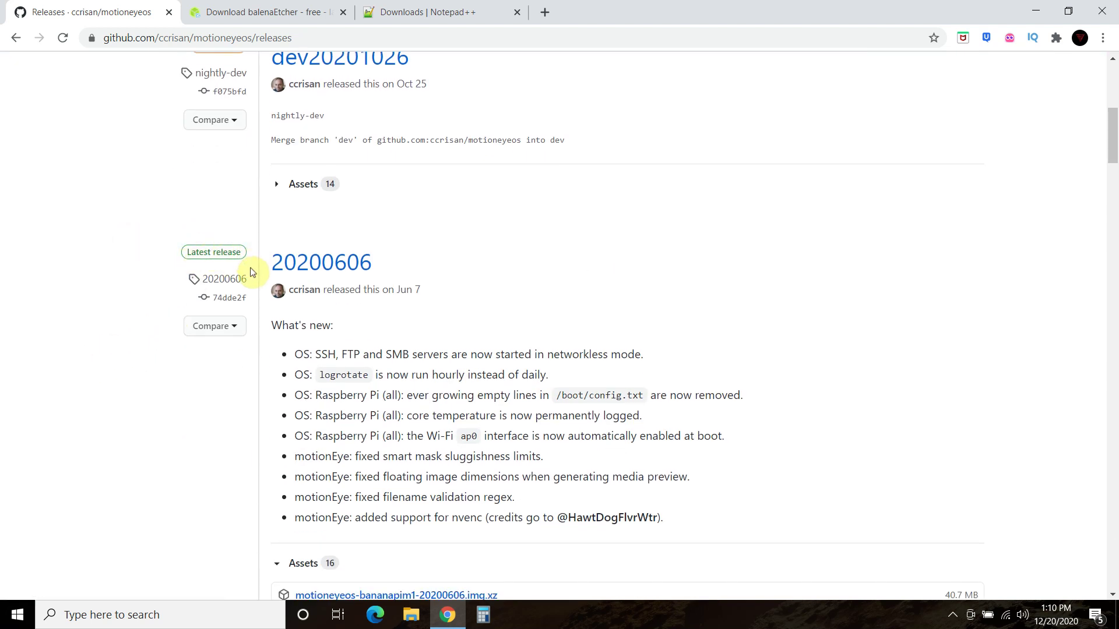
scroll(263, 432, "down", 2)
left_click(276, 417)
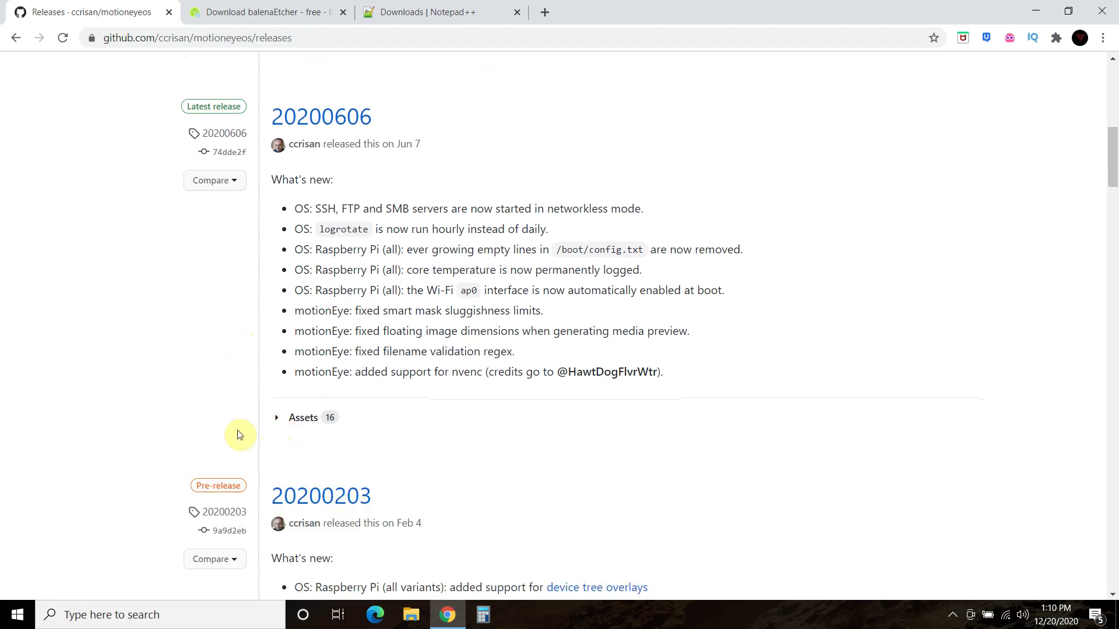
left_click(276, 418)
scroll(193, 408, "down", 2)
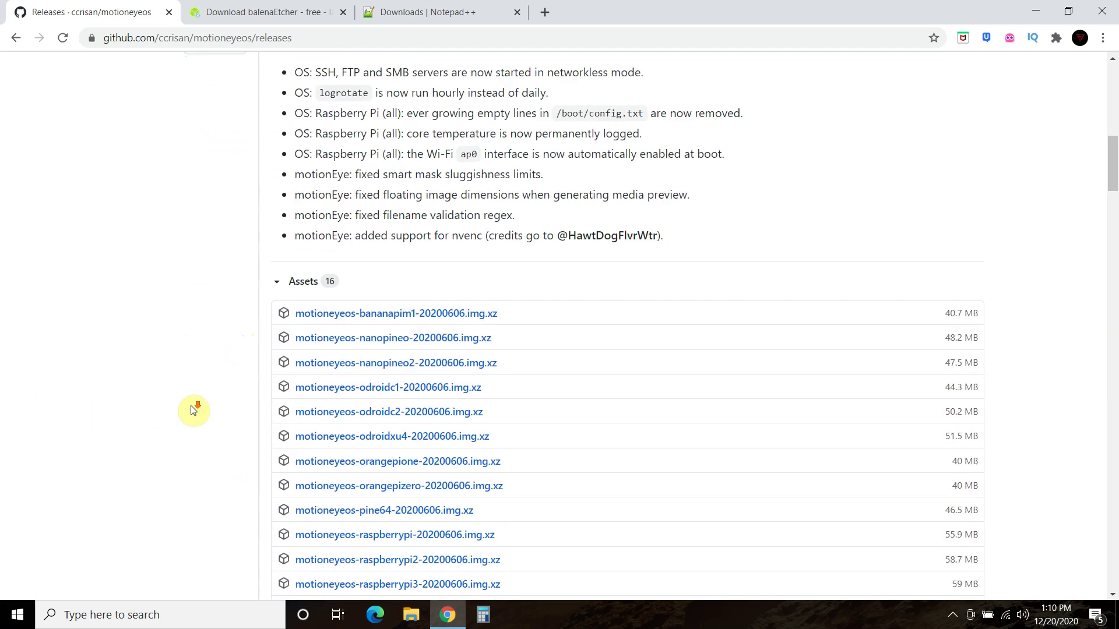
scroll(190, 405, "down", 2)
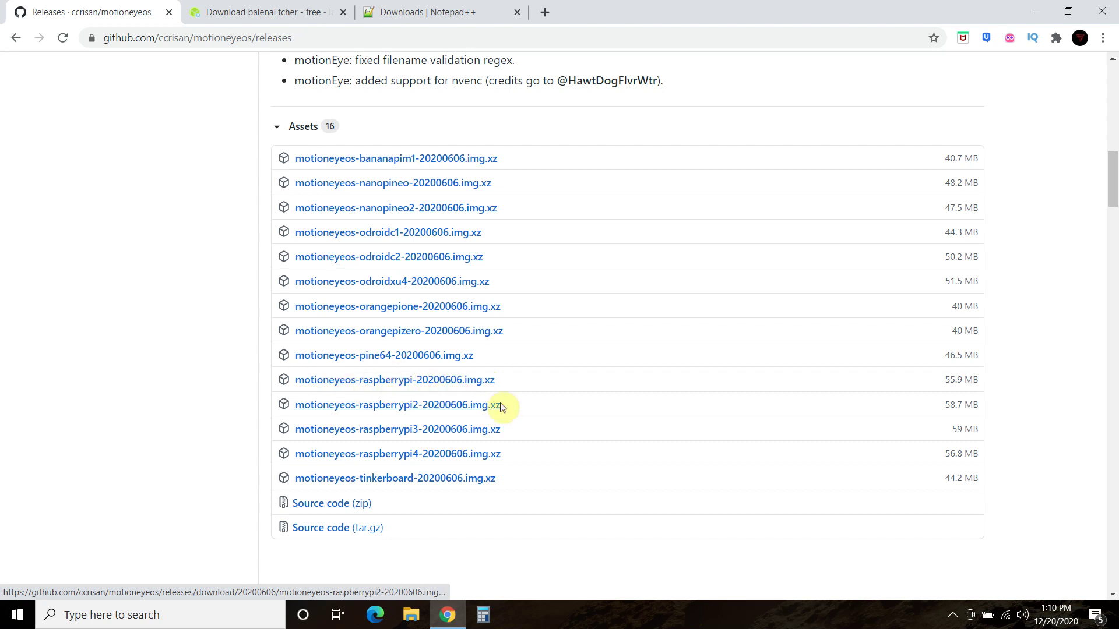
left_click(480, 381)
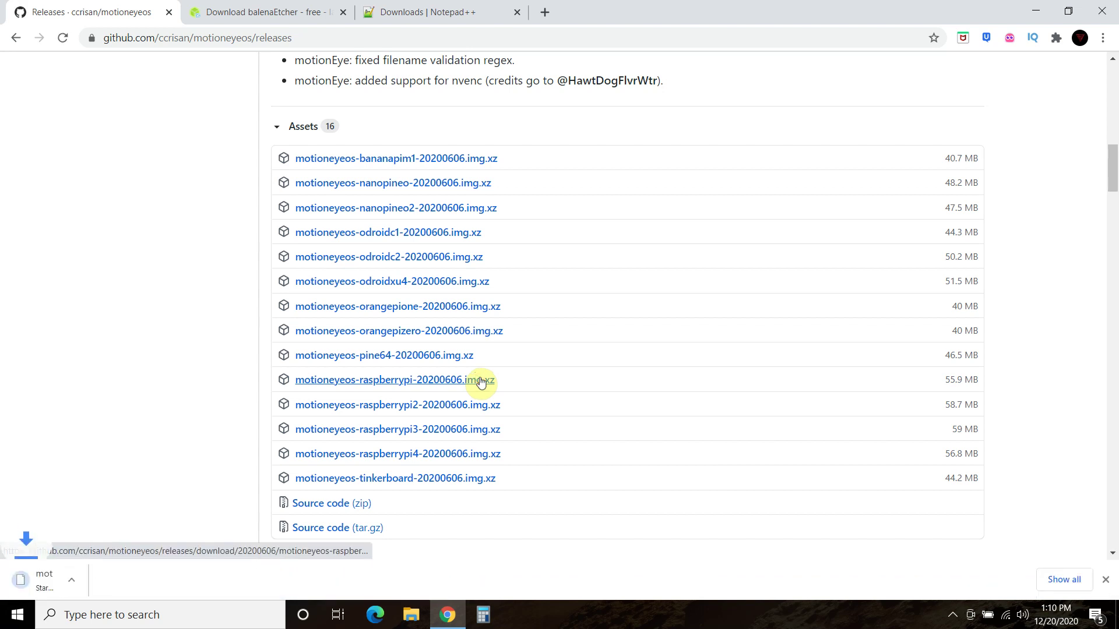
Extract the motionEyeOS .img.xz in Downloads with 7-Zip Extract Here, then return to GitHub releases.
left_click(103, 558)
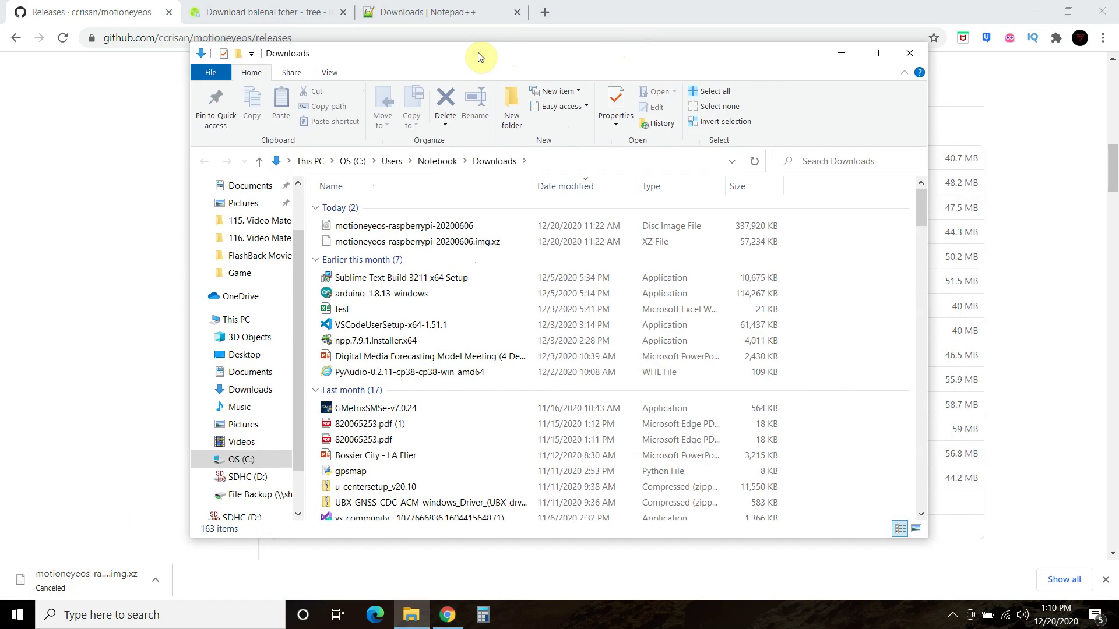
left_click(441, 242)
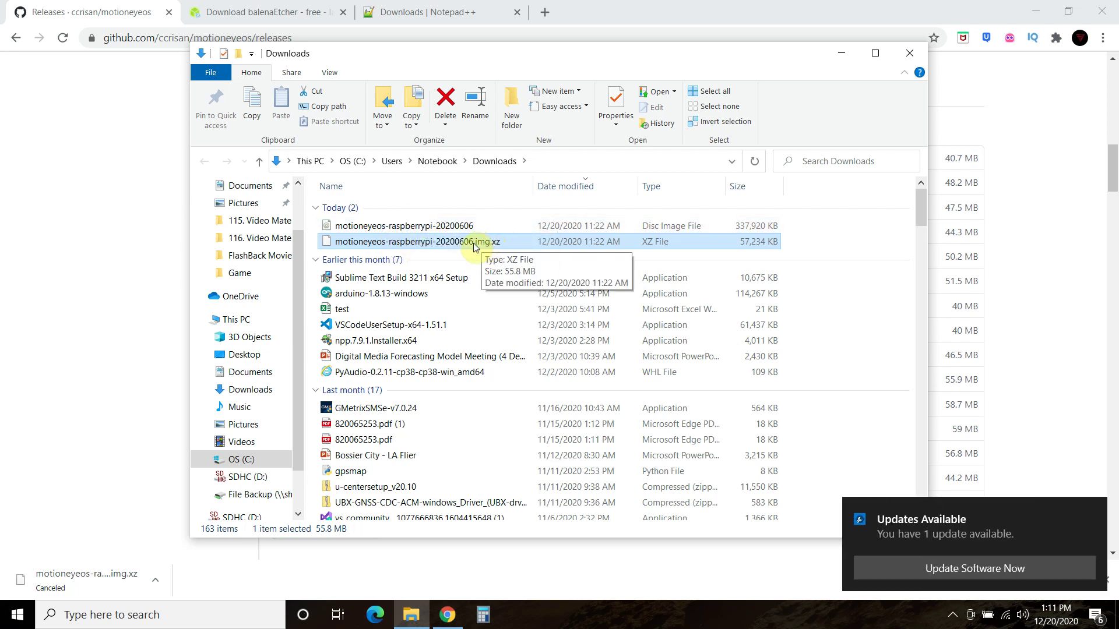
double_click(438, 243)
right_click(438, 242)
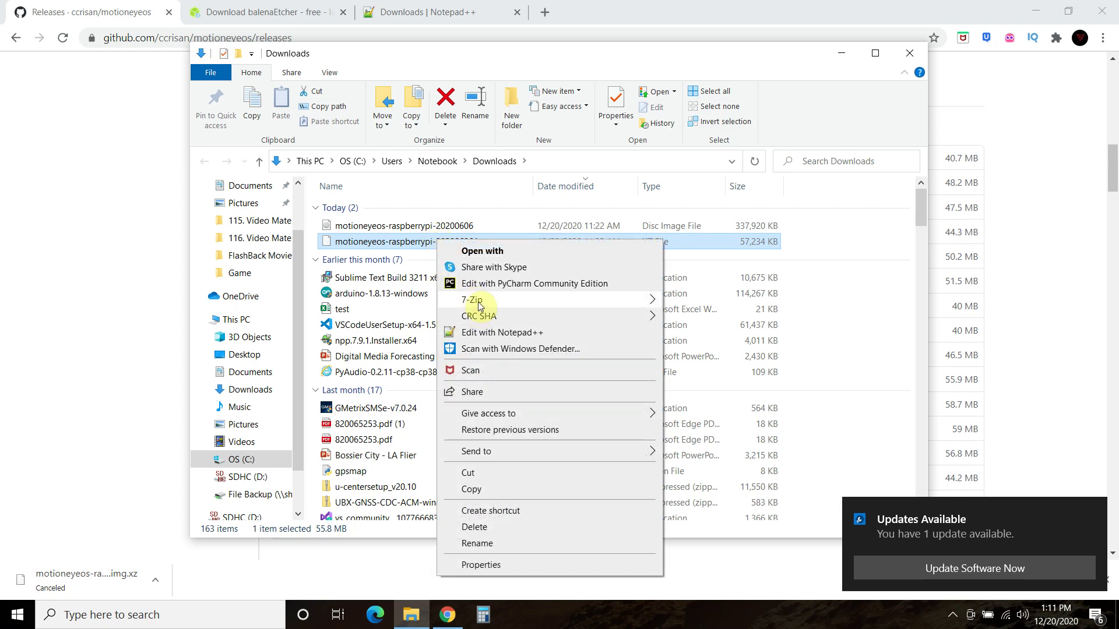
mouse_move(479, 302)
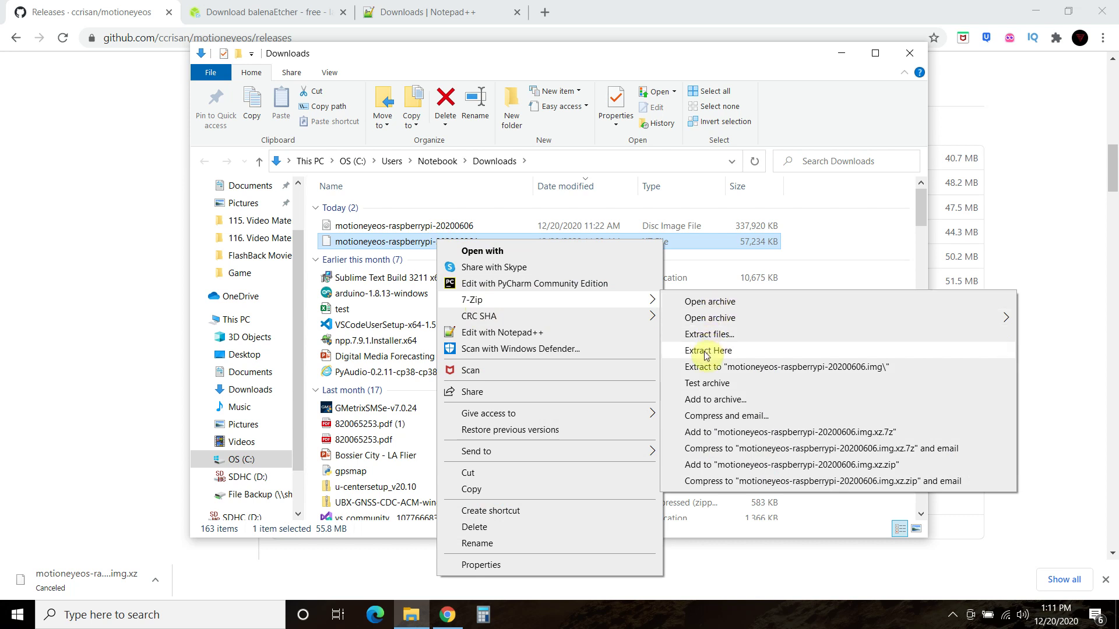
left_click(362, 226)
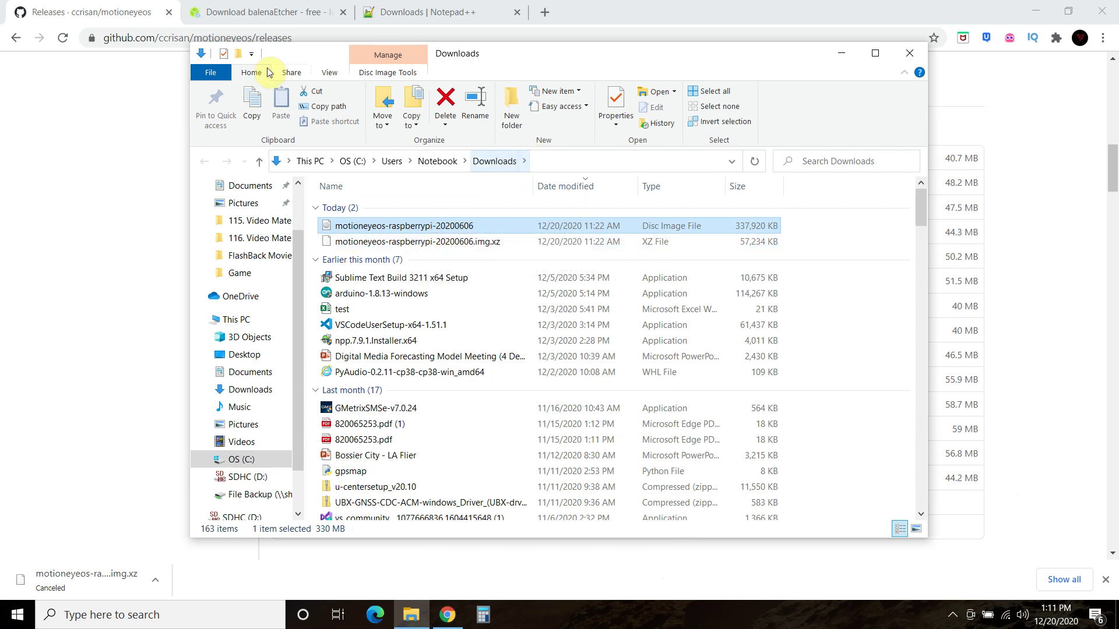
left_click(140, 13)
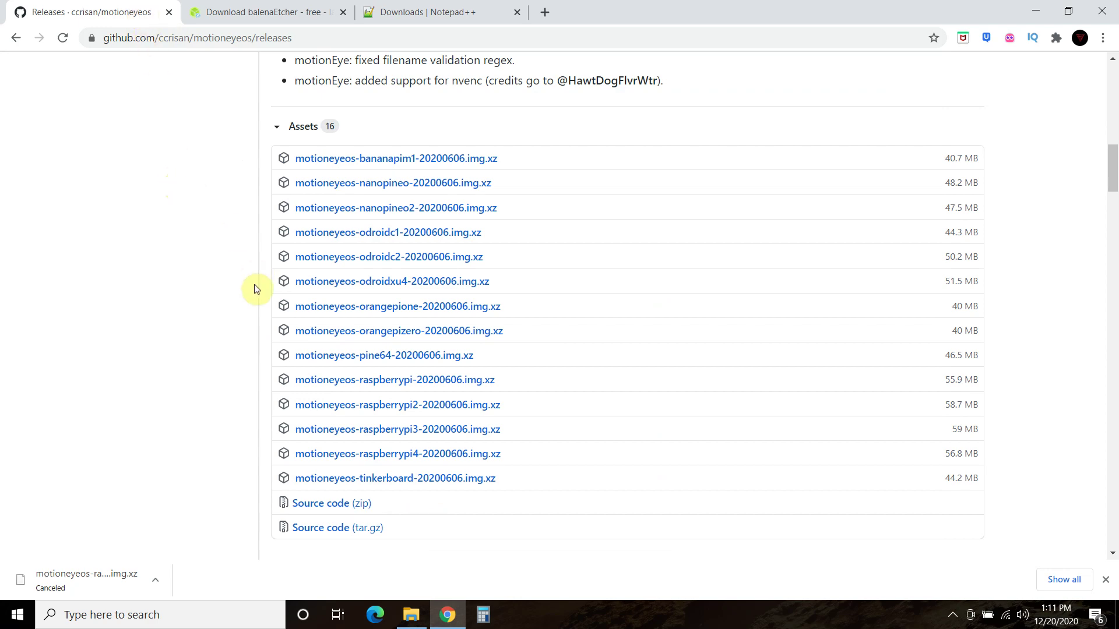
Show the Softonic balenaEtcher 1.5.38 page with the download bar closed, scrolled to Free Download.
scroll(257, 289, "up", 4)
scroll(256, 288, "up", 5)
scroll(255, 286, "down", 6)
left_click(235, 7)
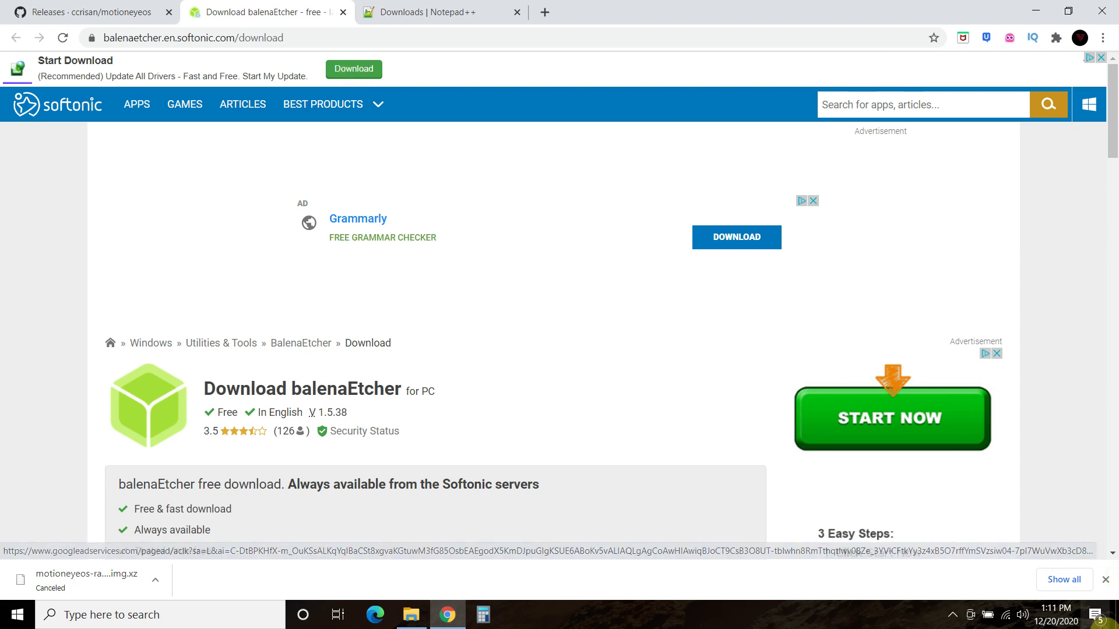
left_click(1105, 579)
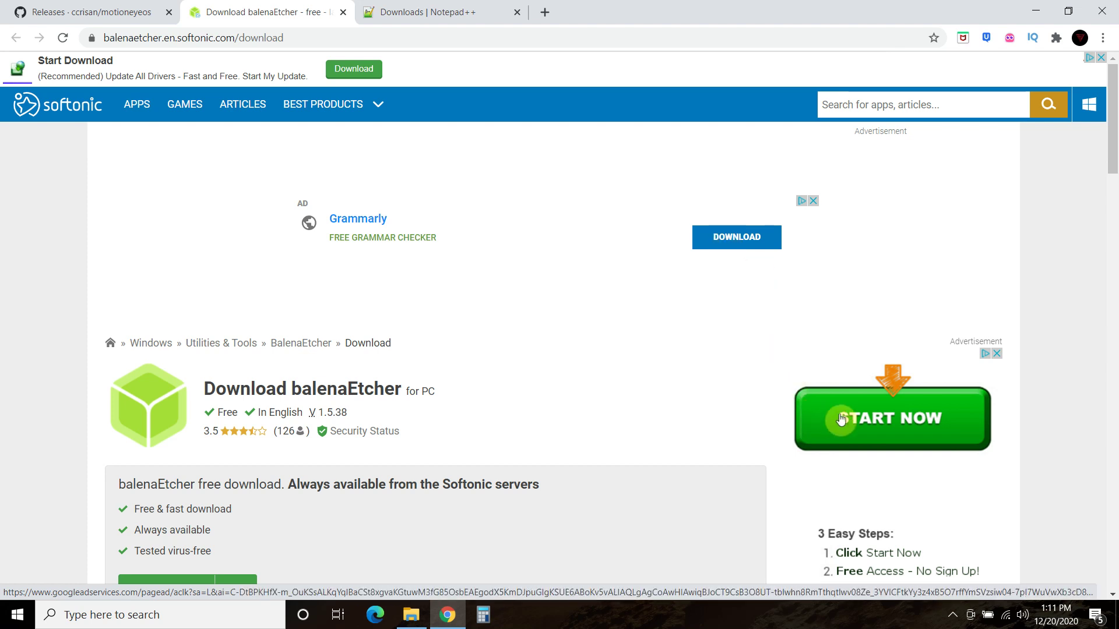
scroll(841, 420, "down", 3)
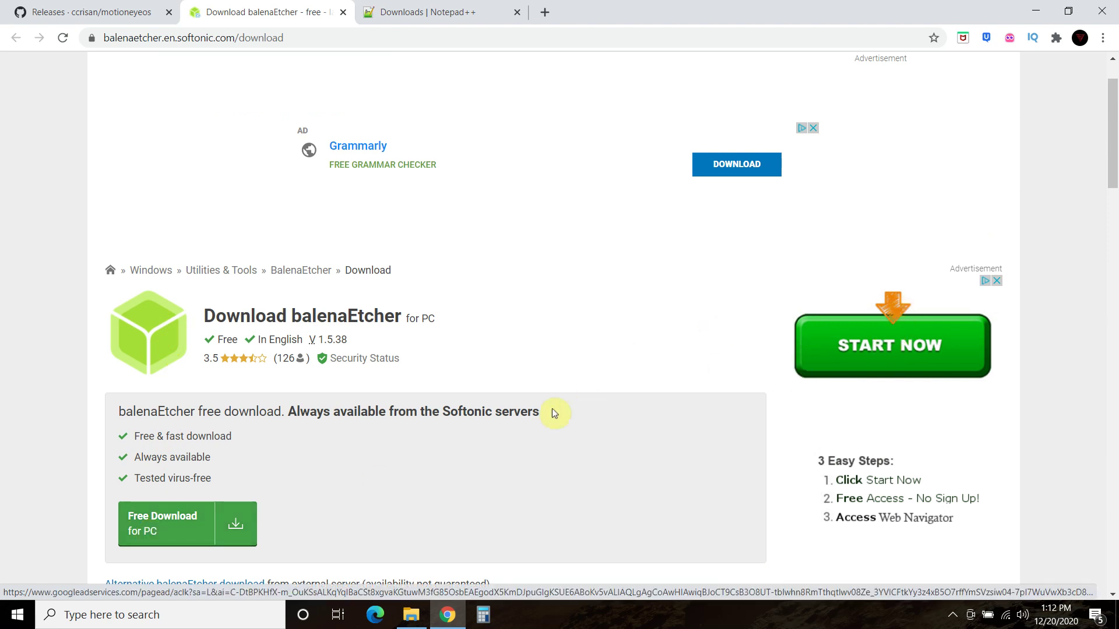
scroll(373, 382, "down", 3)
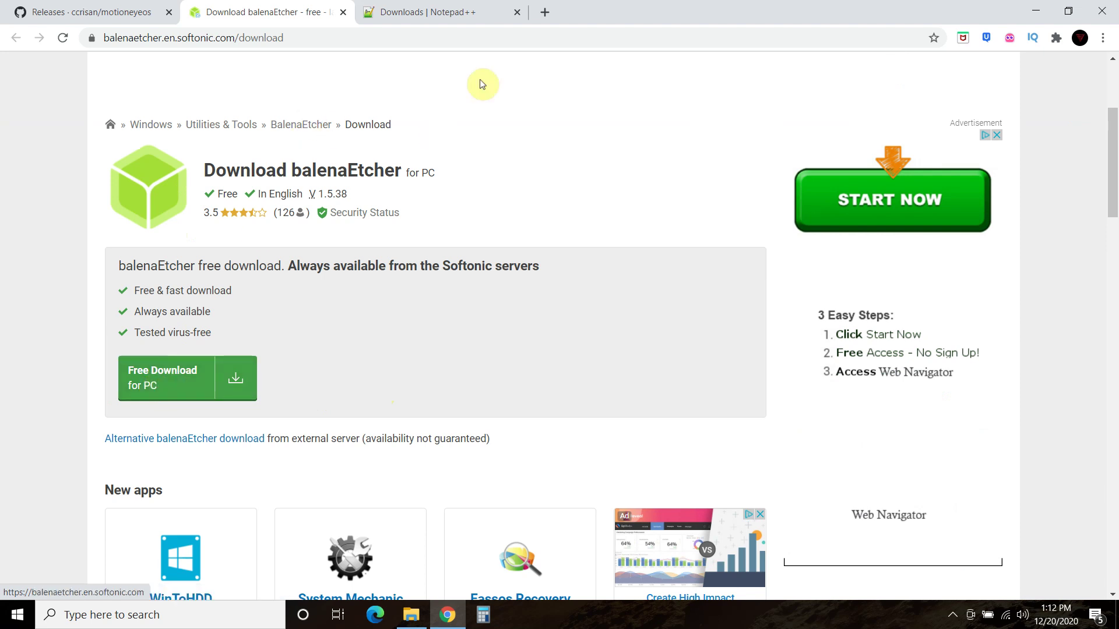
Launch balenaEtcher, confirm it detects the 15.9 GB SDHC Card, then close it.
left_click(1036, 12)
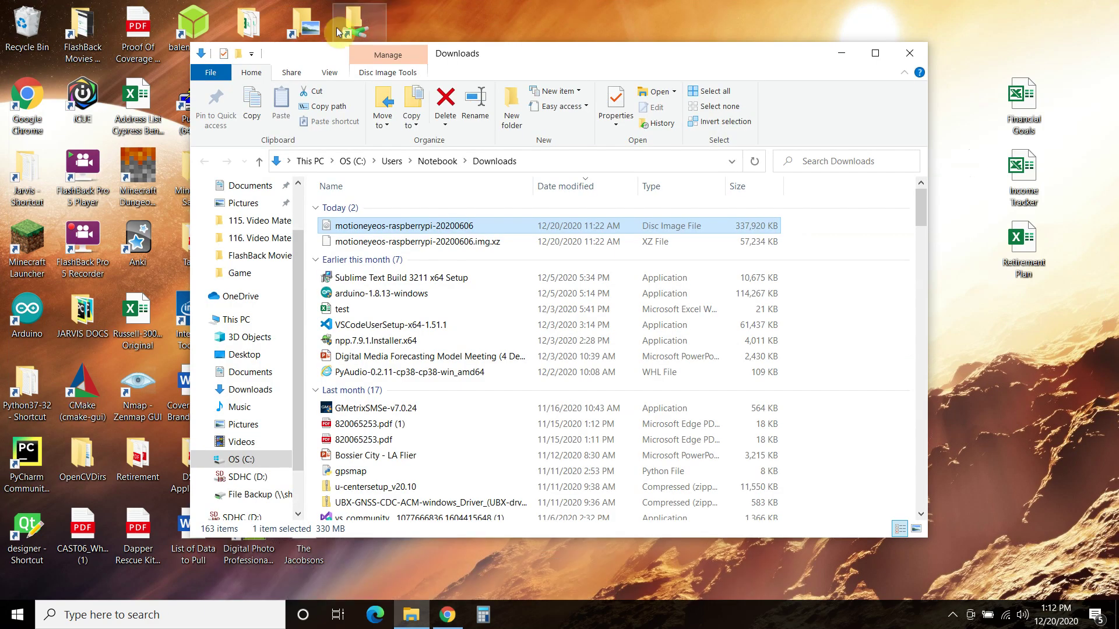
double_click(198, 25)
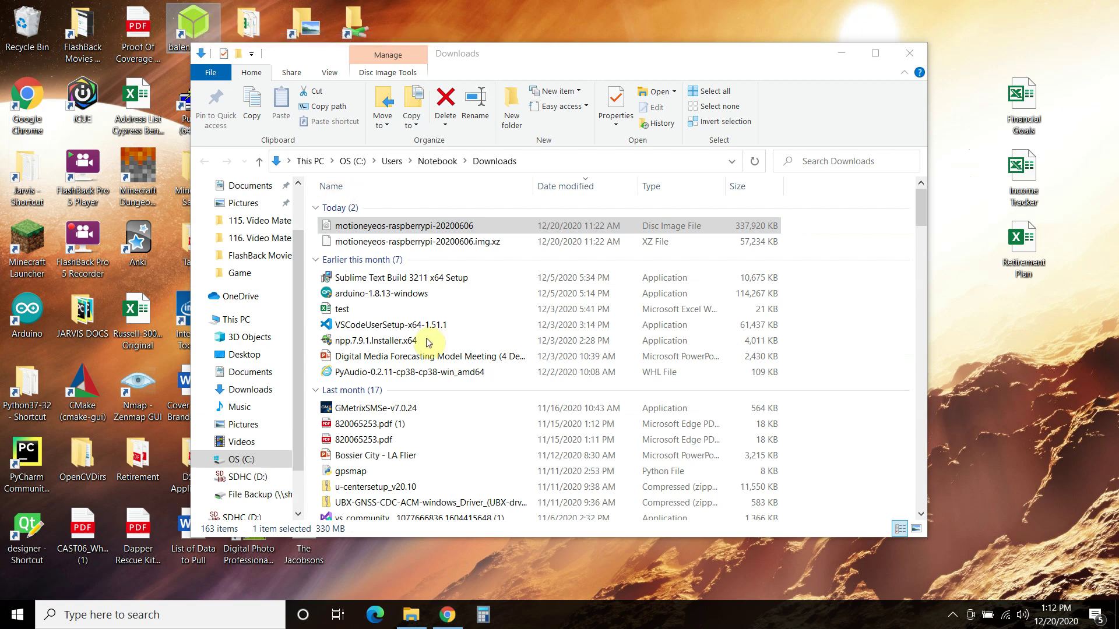
left_click(407, 327)
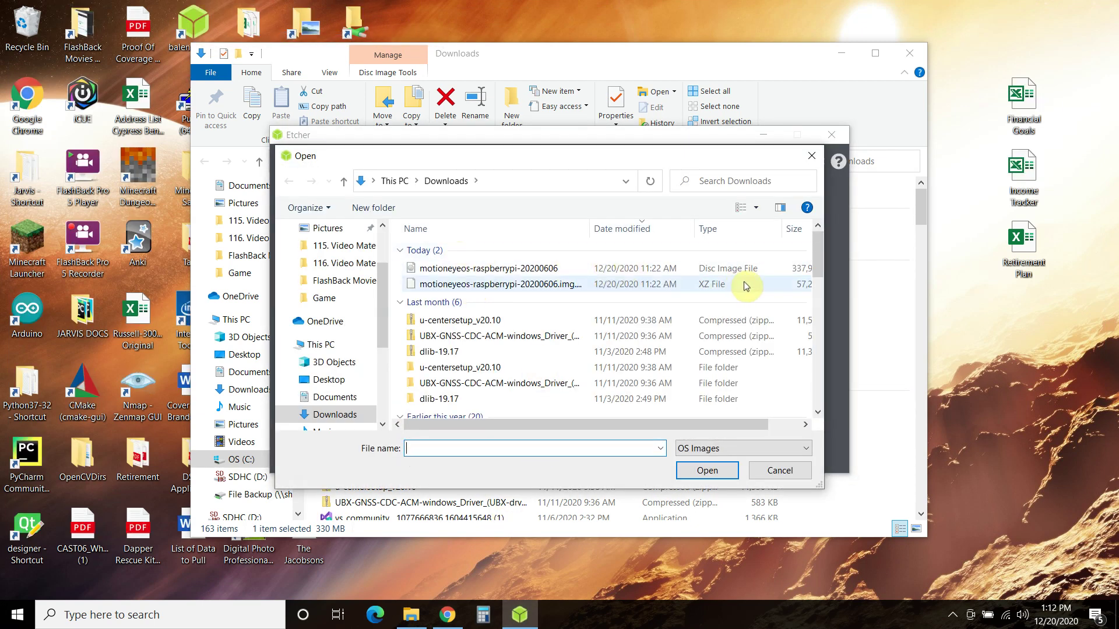
left_click(747, 269)
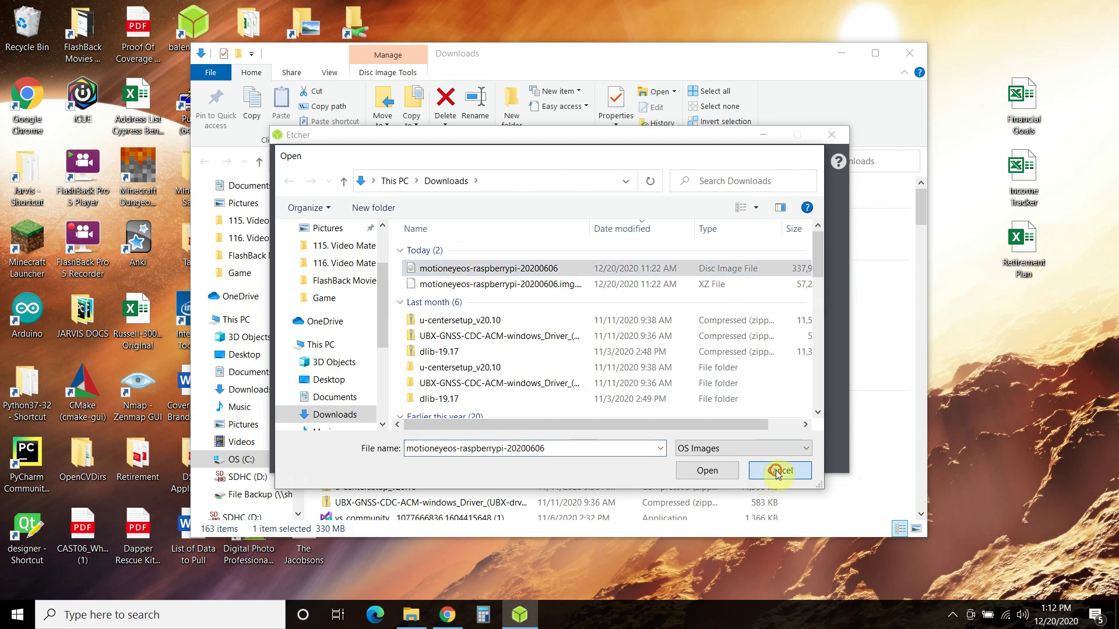
left_click(762, 474)
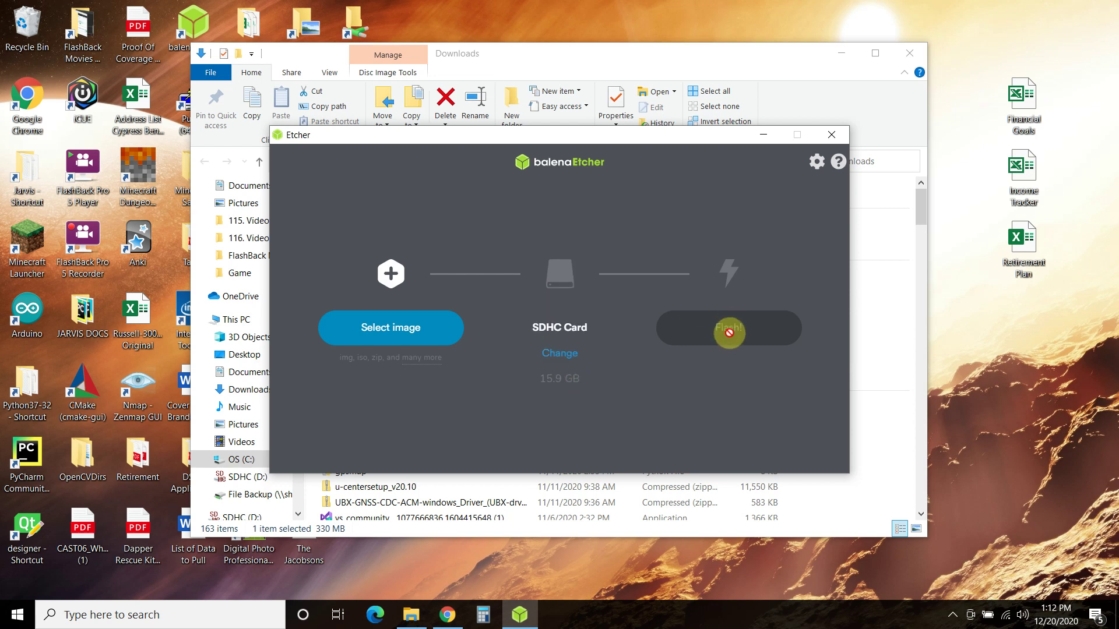
left_click(830, 136)
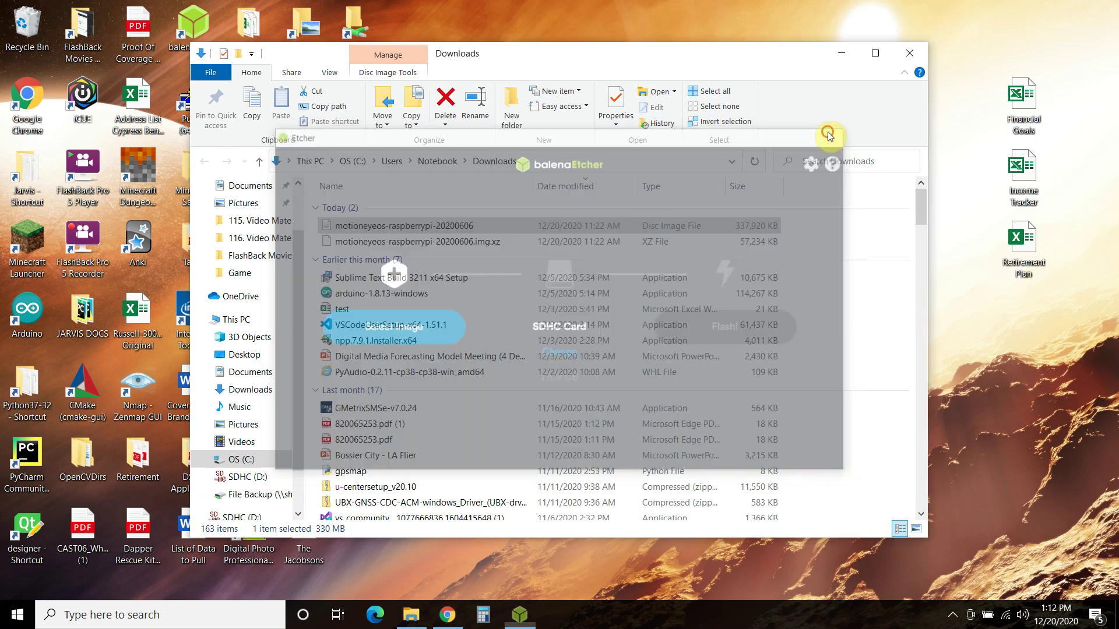
Open SDHC (D:) from This PC to view its flashed boot files like bootcode.bin and kernel.
left_click(923, 56)
left_click(447, 614)
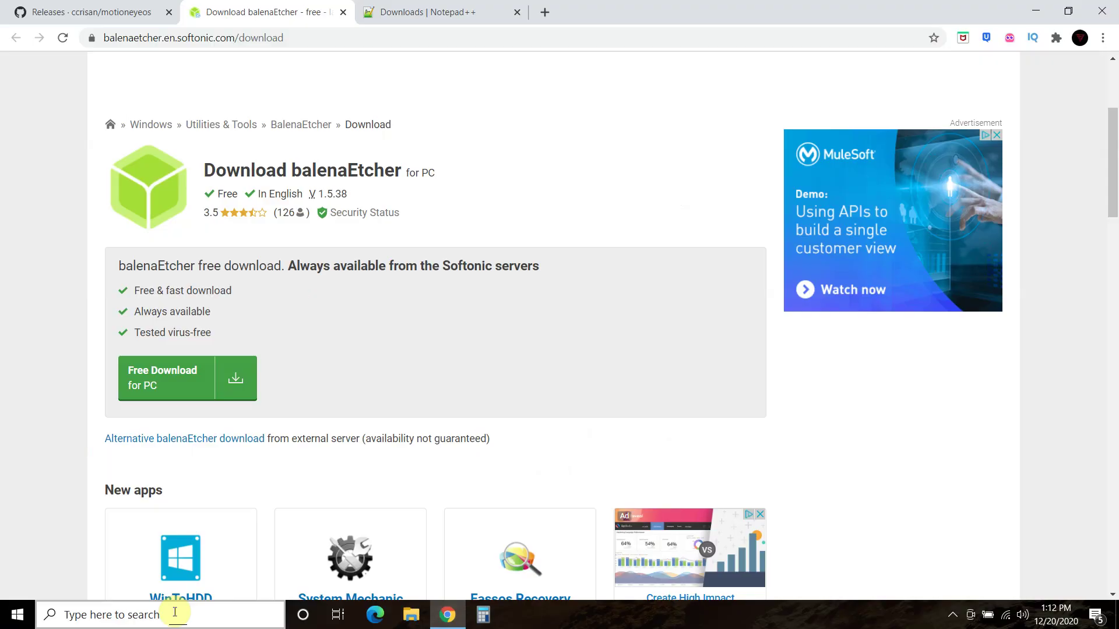
left_click(188, 615)
type("this")
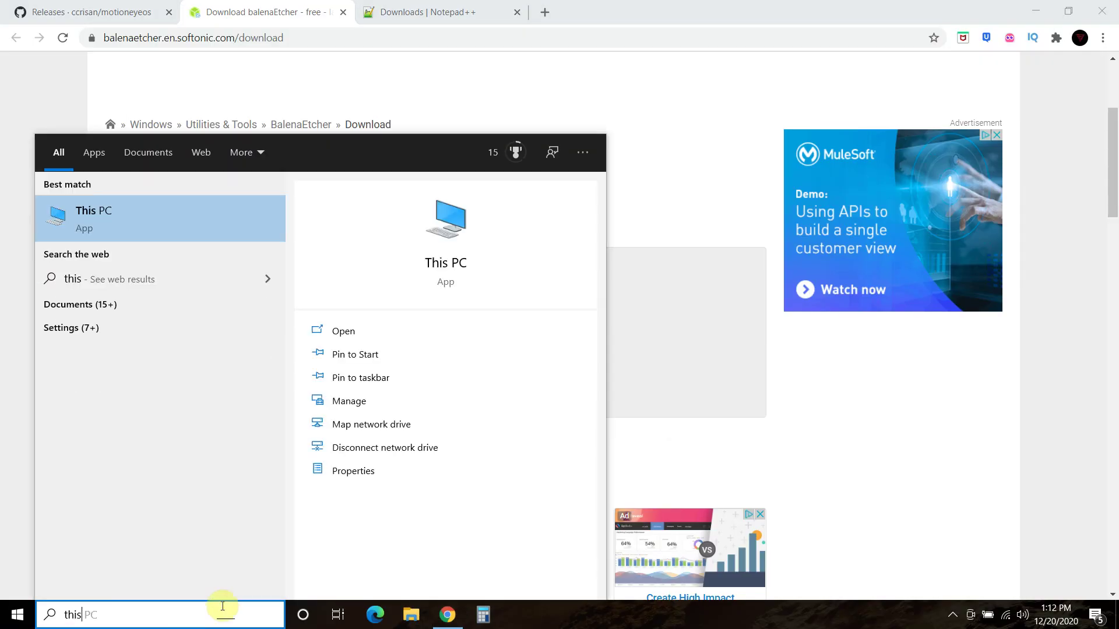
left_click(161, 219)
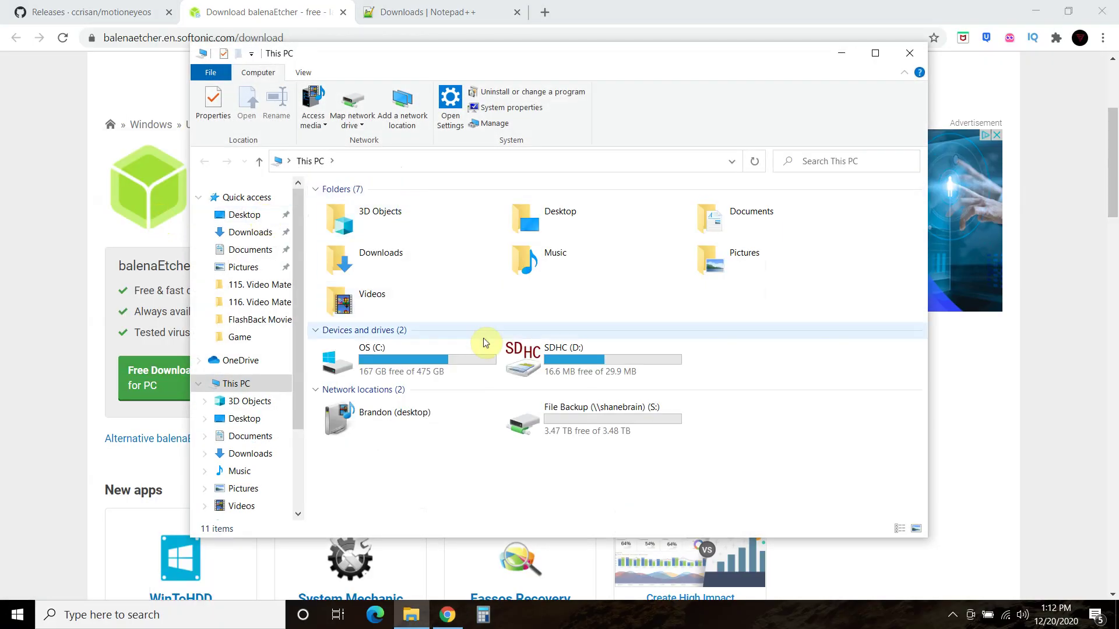
double_click(582, 420)
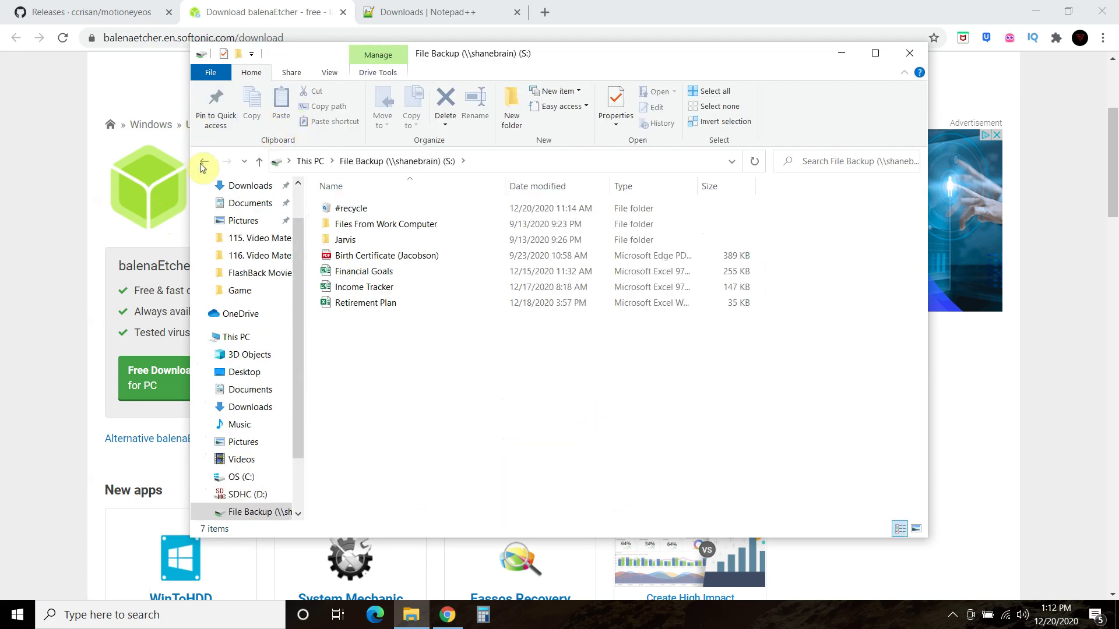
left_click(204, 161)
double_click(590, 369)
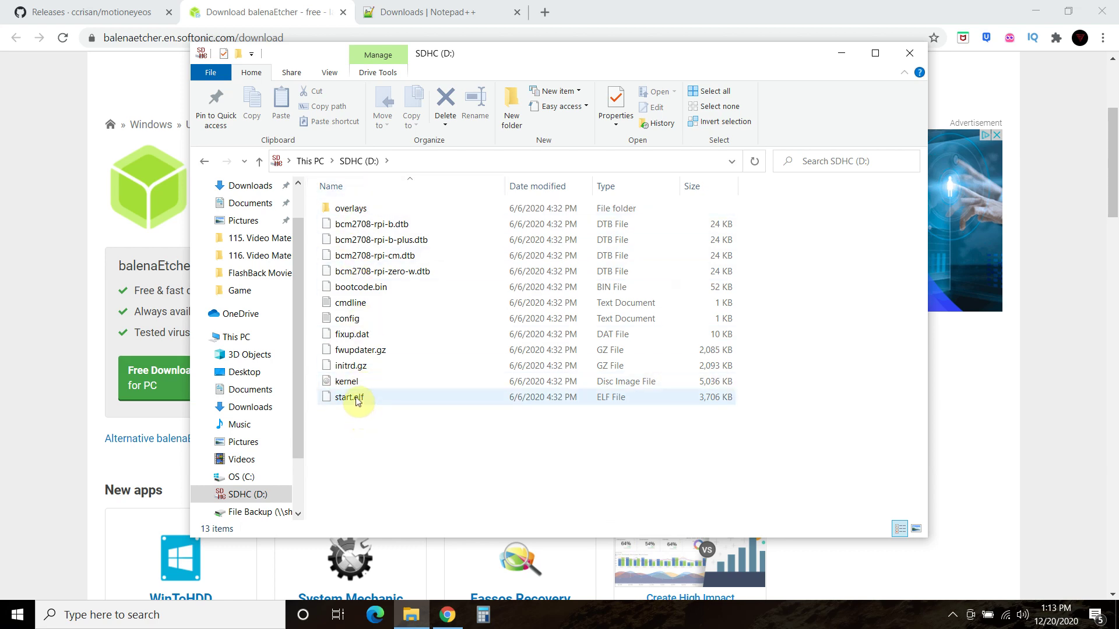
Enter the search 'motioneye os' in a new fourth Chrome tab.
left_click(411, 619)
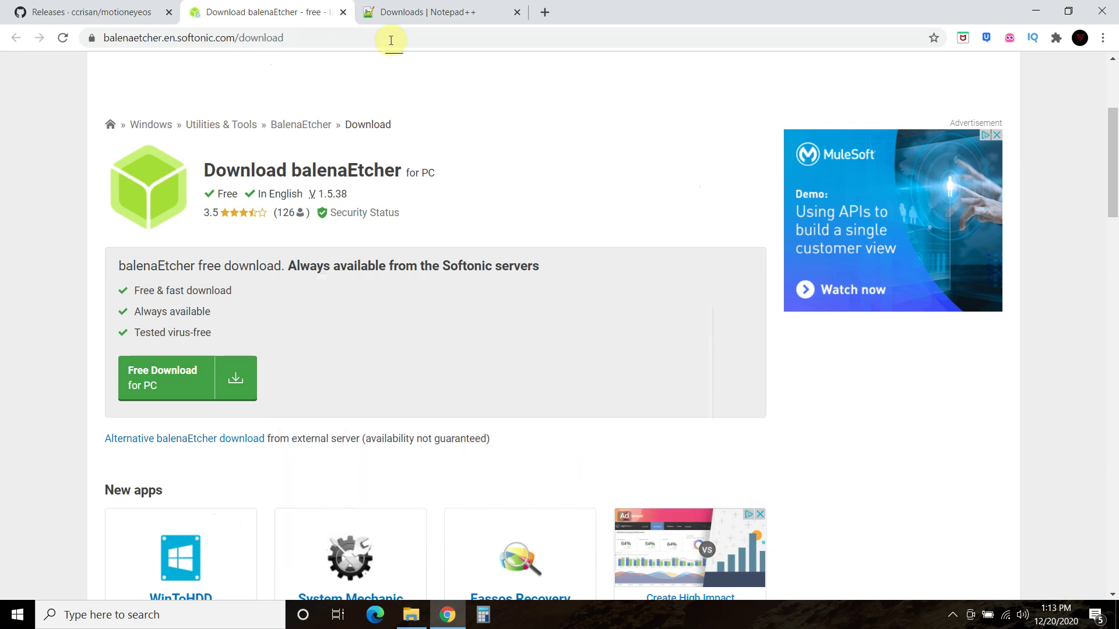
left_click(409, 14)
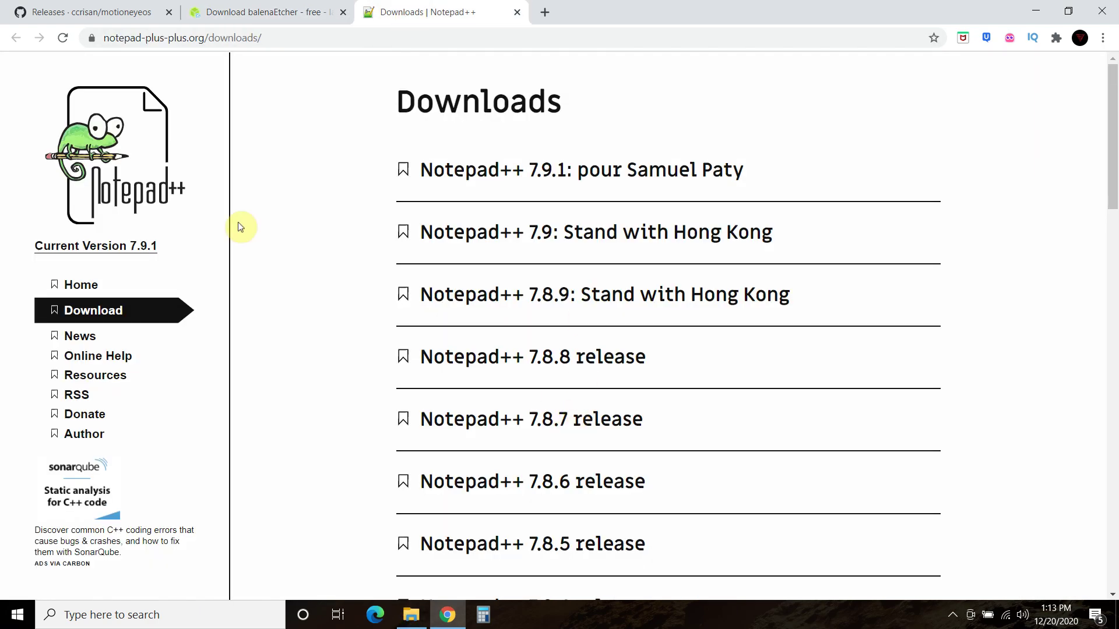
left_click(82, 12)
scroll(386, 180, "up", 2)
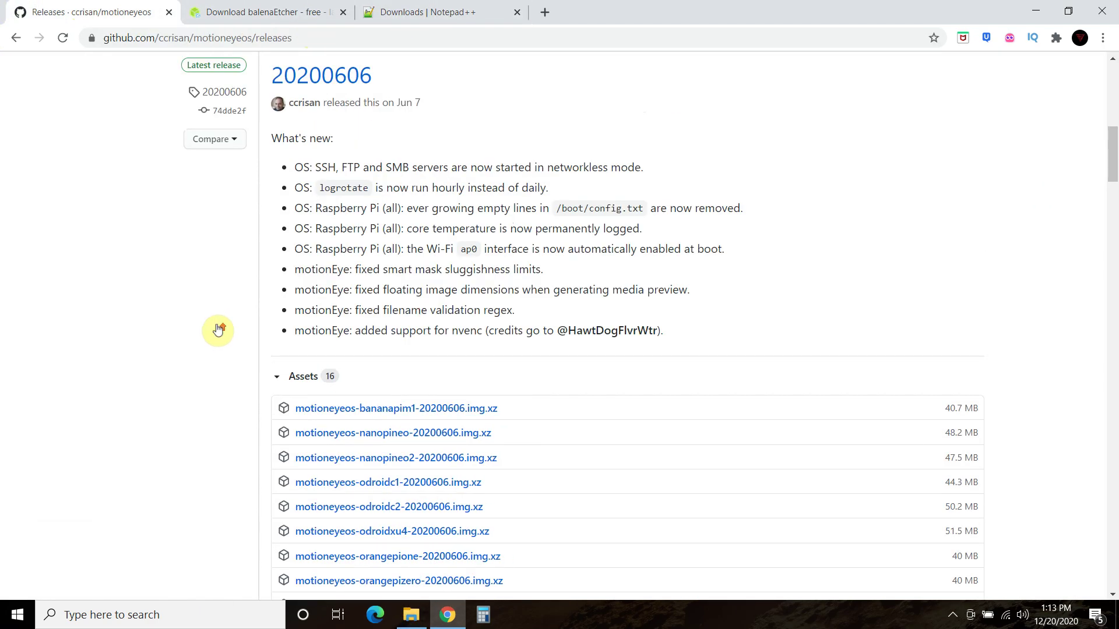
scroll(217, 330, "up", 15)
left_click(228, 37)
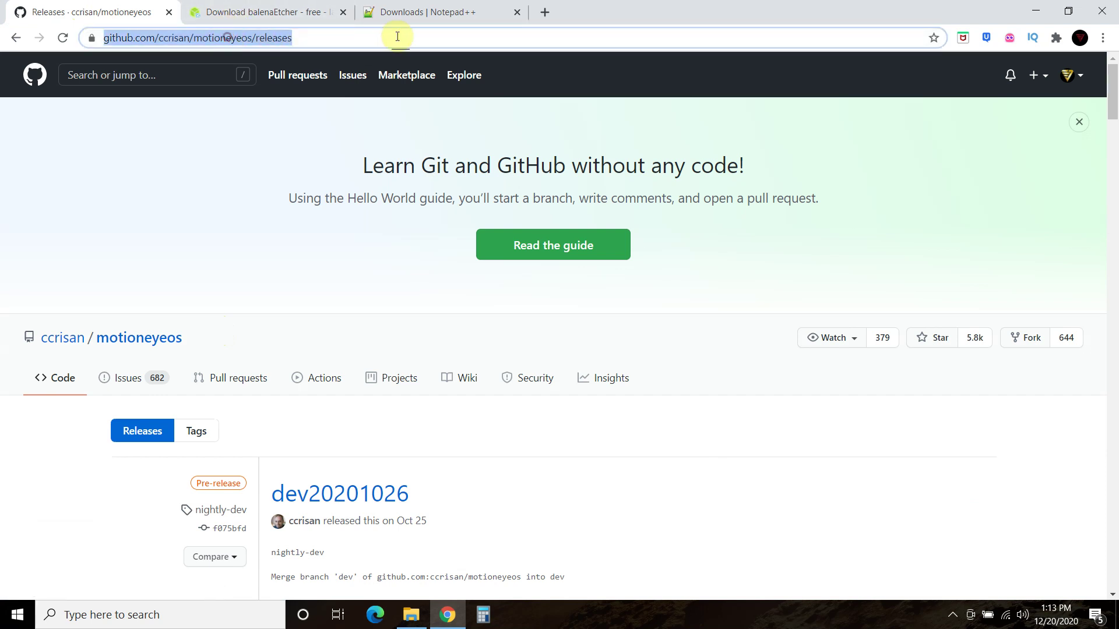
left_click(544, 12)
type("mot")
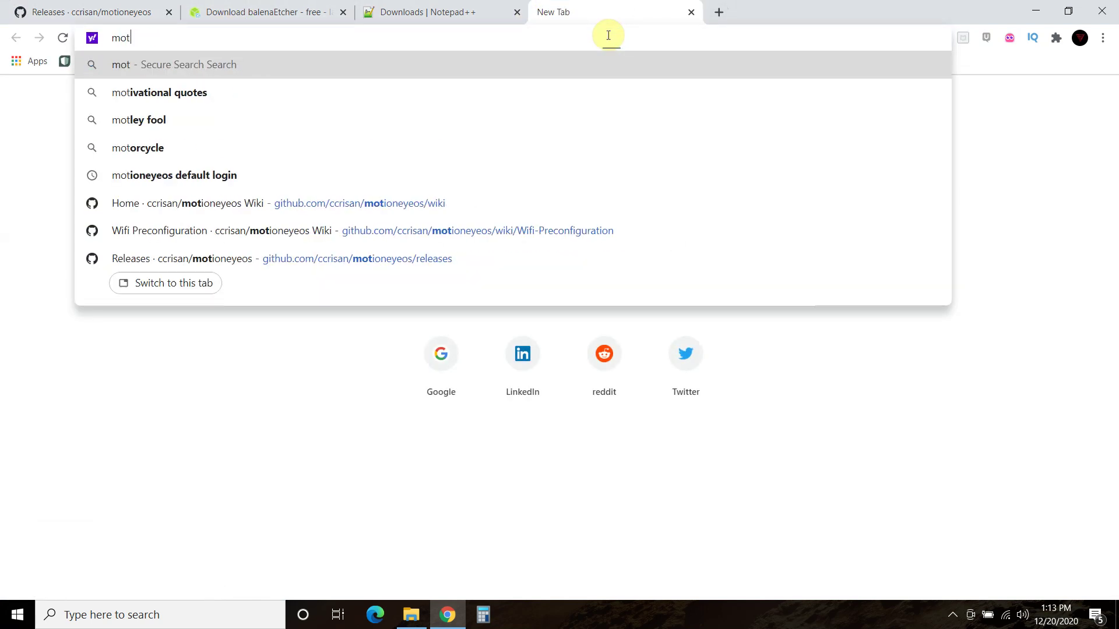
type("ioneye os")
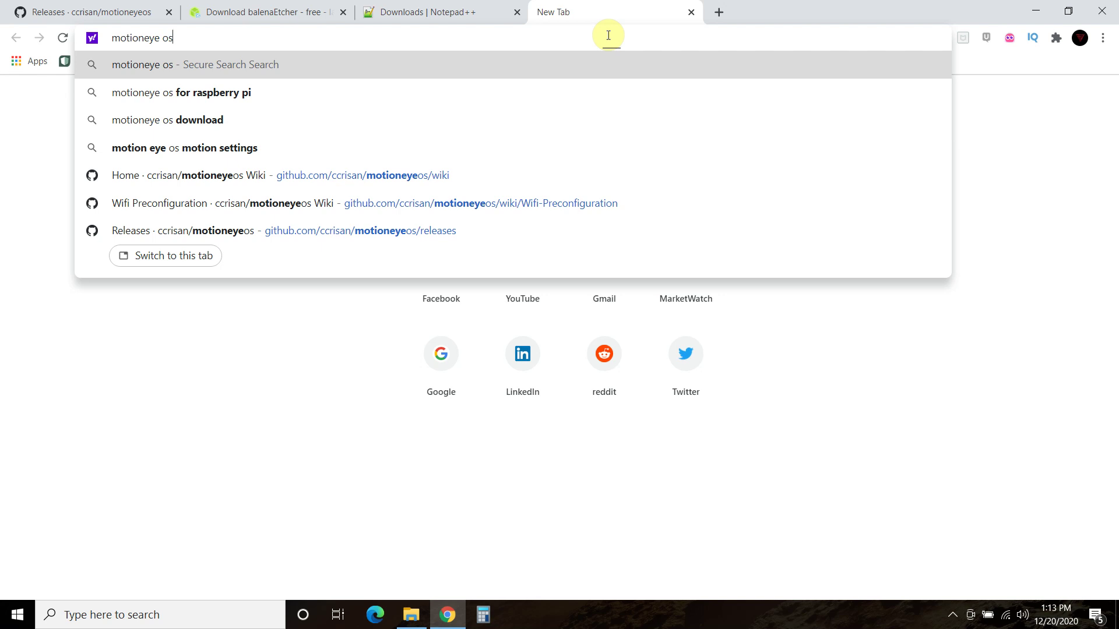
Open the motionEyeOS Wifi Preconfiguration wiki page from the search suggestions.
left_click(310, 204)
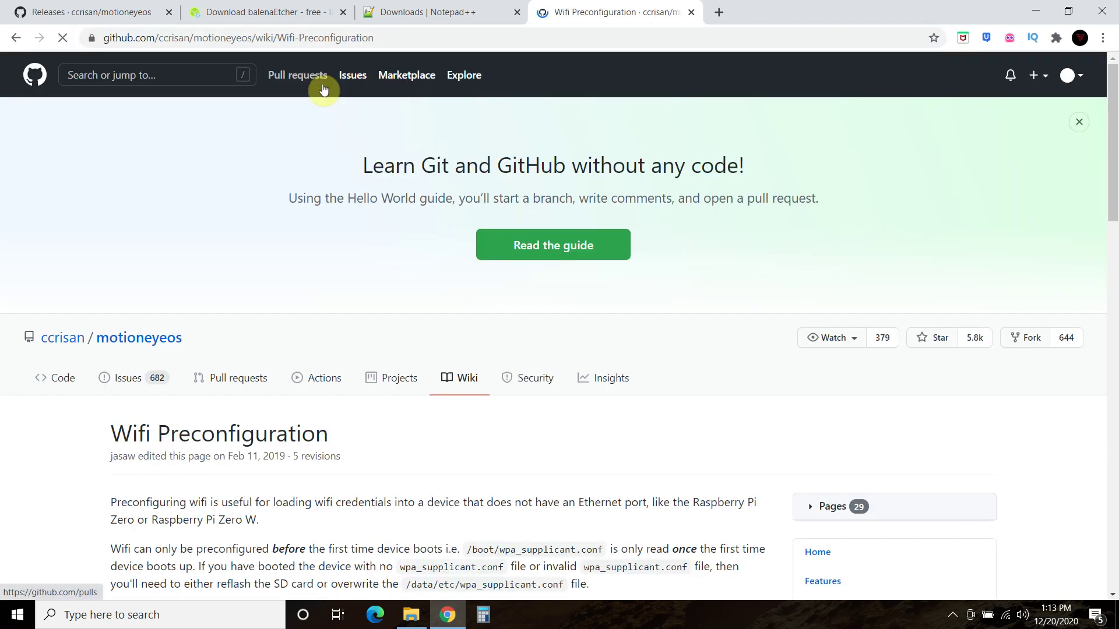
scroll(185, 340, "down", 5)
scroll(222, 317, "up", 1)
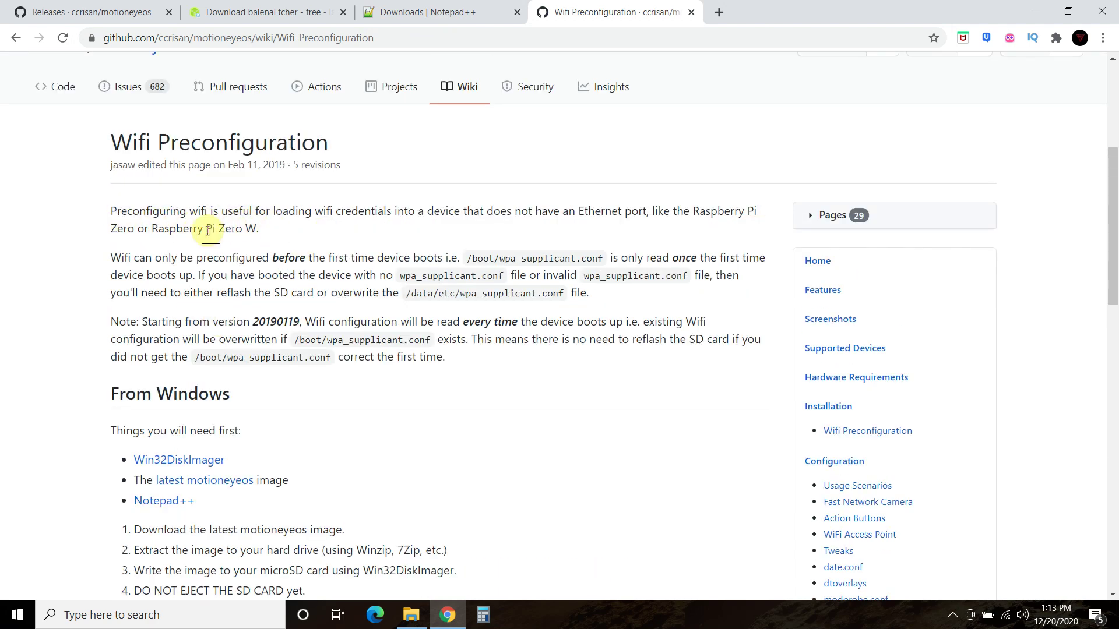
Switch to the Notepad++ downloads page and browse its version list (current 7.9.1).
left_click(416, 12)
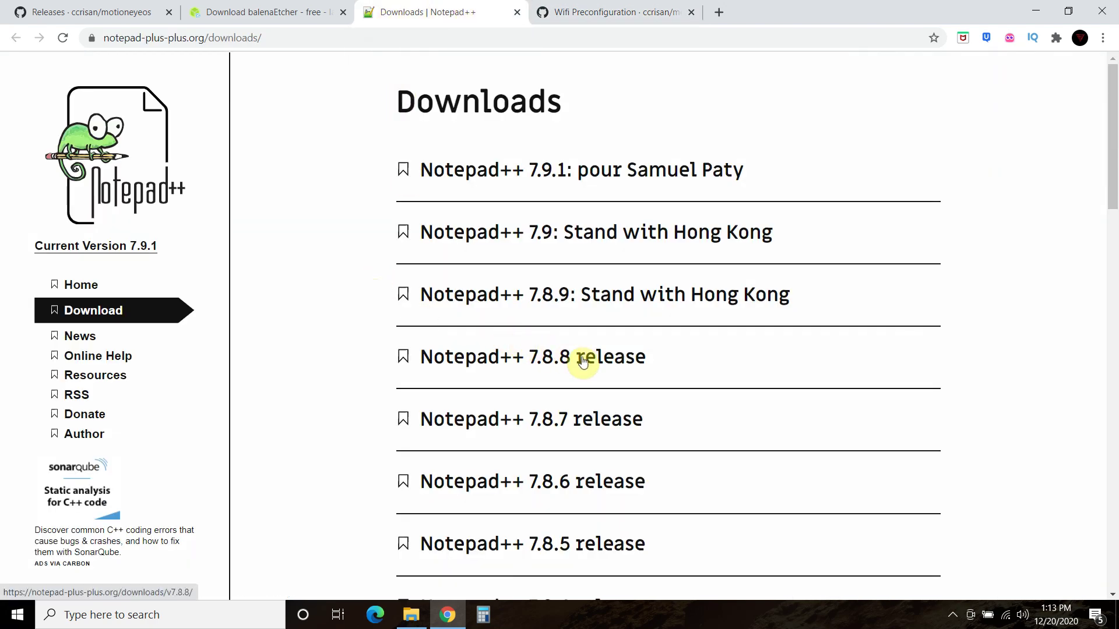
scroll(603, 367, "down", 3)
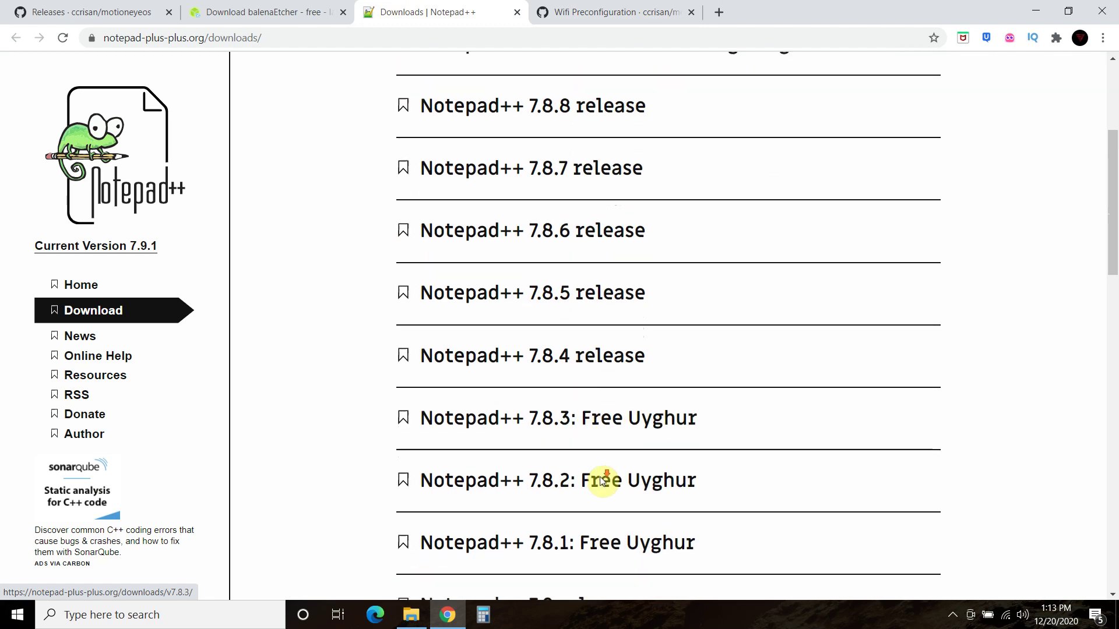
scroll(600, 466, "up", 1)
scroll(610, 381, "up", 1)
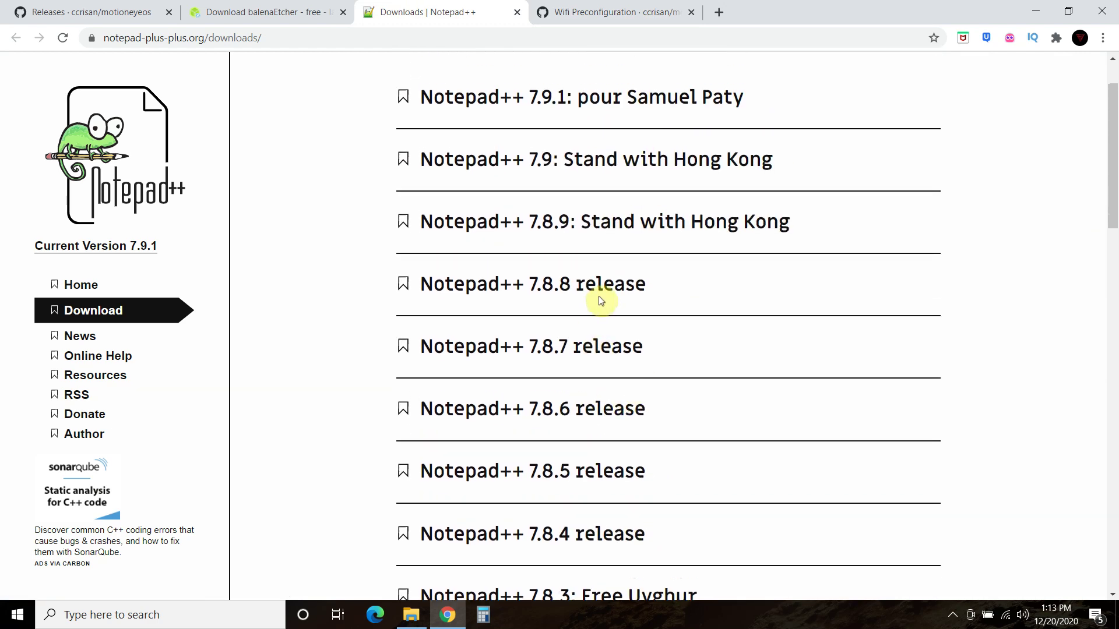
scroll(606, 295, "up", 1)
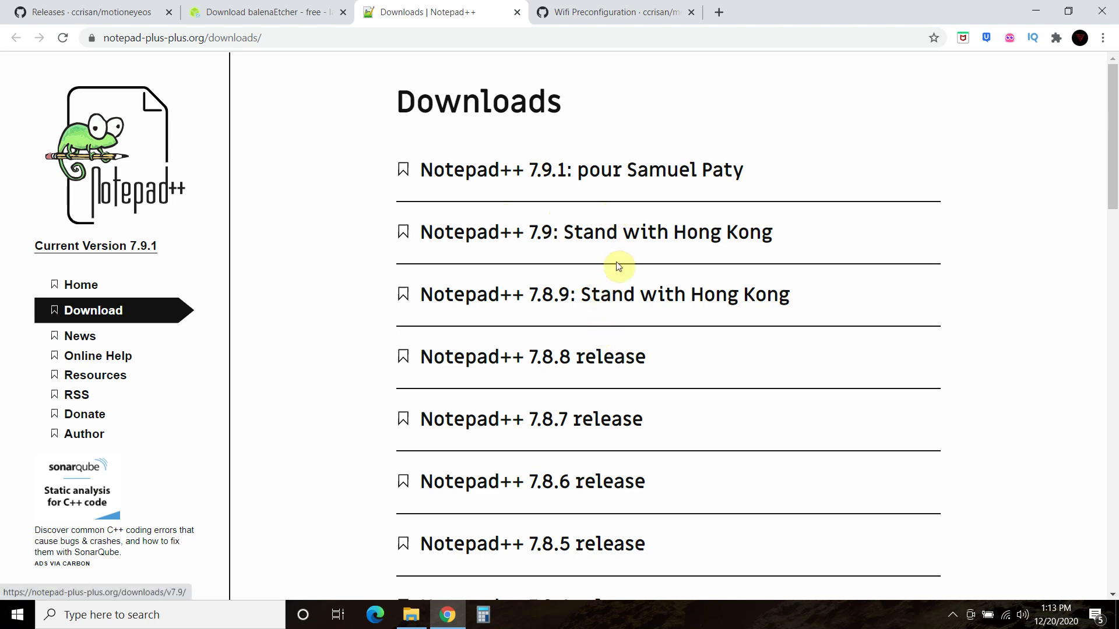
scroll(385, 352, "down", 14)
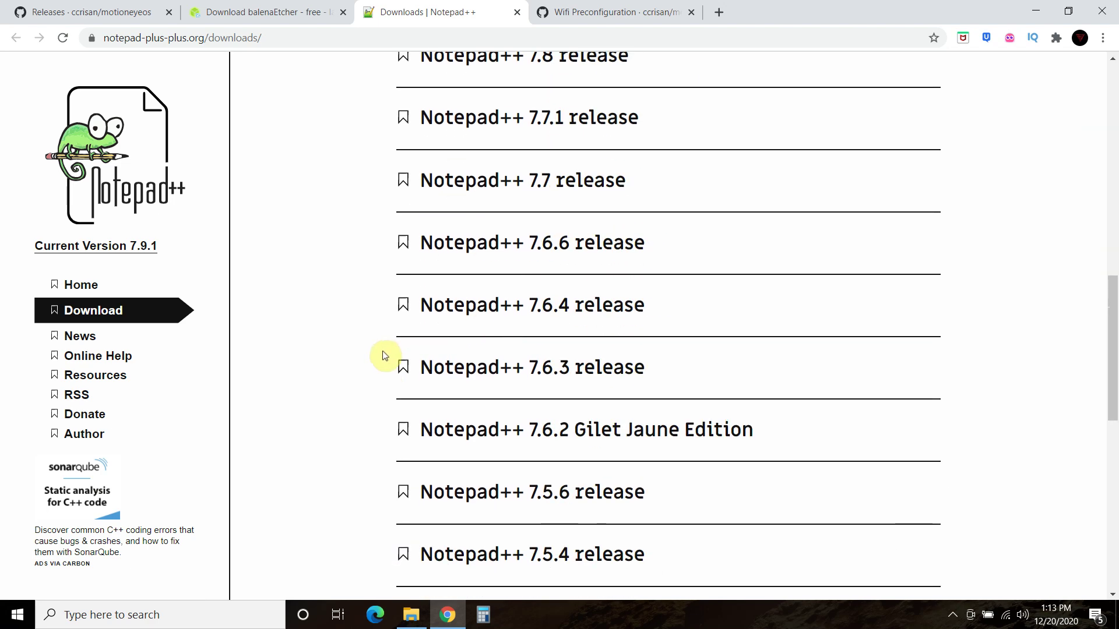
scroll(386, 353, "up", 14)
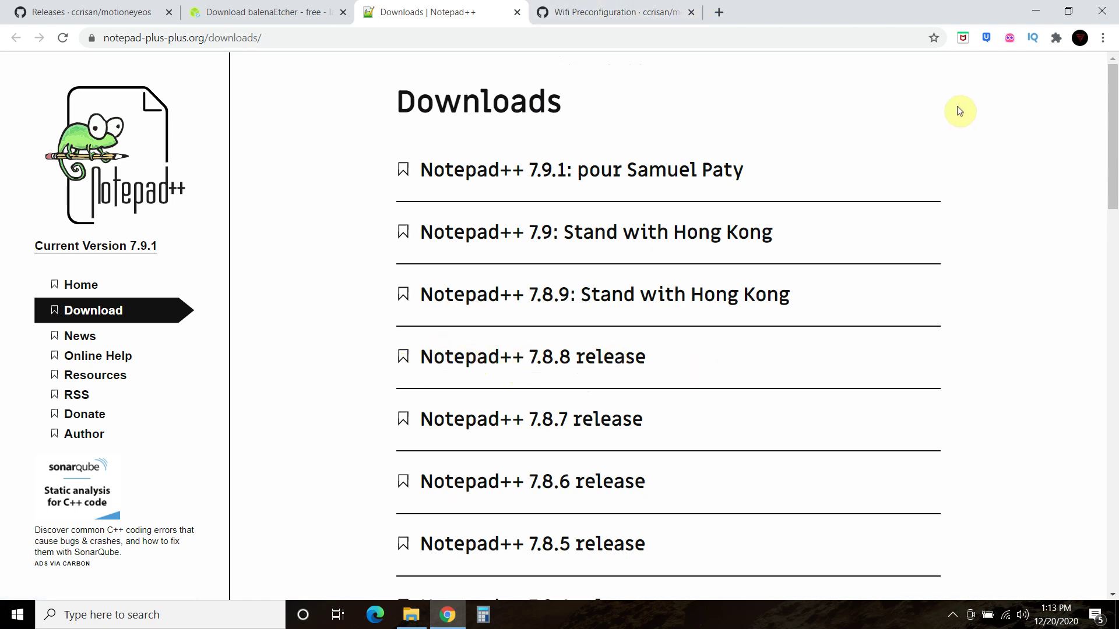
Paste the wpa_supplicant block (country=US, ssid MyWiFiSSID, psk) into Notepad++ and select the ssid and password values.
left_click(1035, 11)
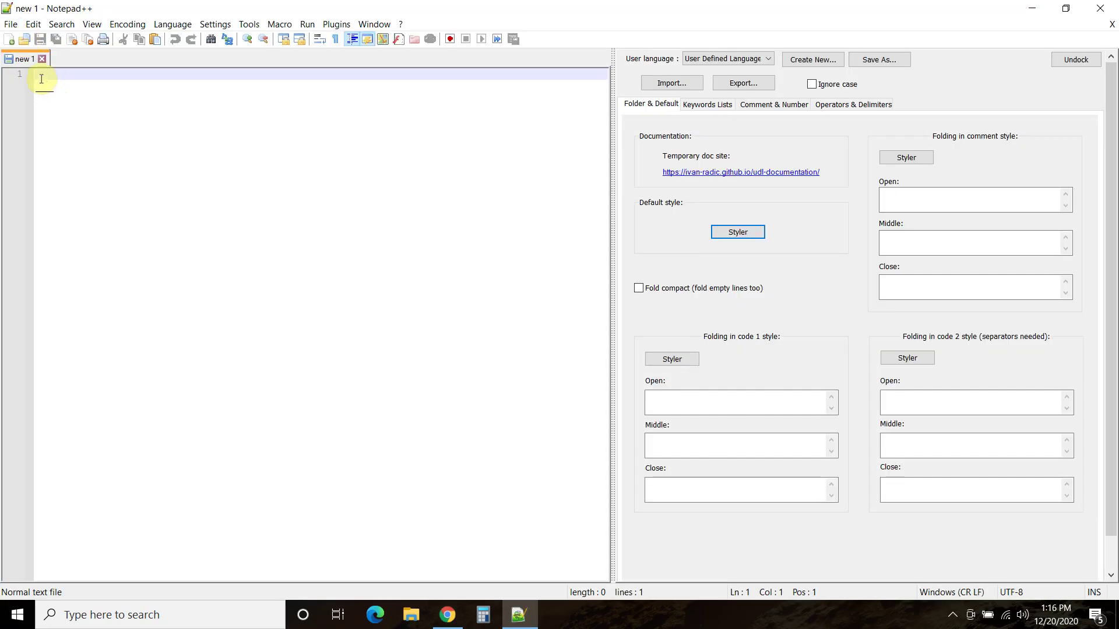
type("country=US         update_config=1         ctrl_interface=/var/run/wpa_supplicant                  network={             scan_ssid=1             ssid=\"MyWiFiSSID\"             psk=\"S3cr3tp@$$w0rc|\"         }")
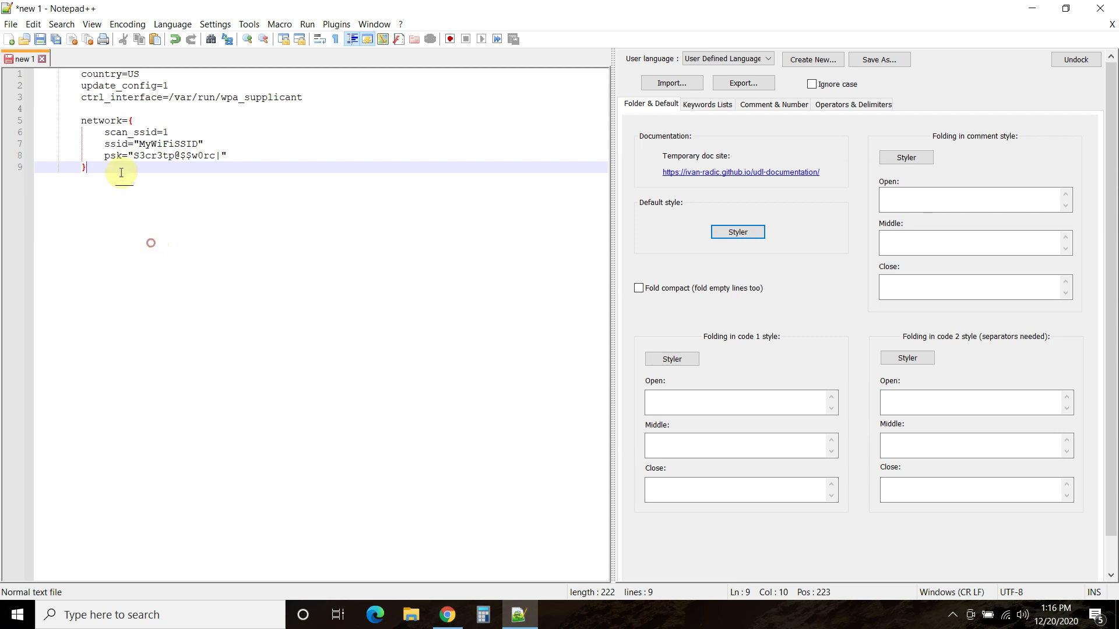
key("Return")
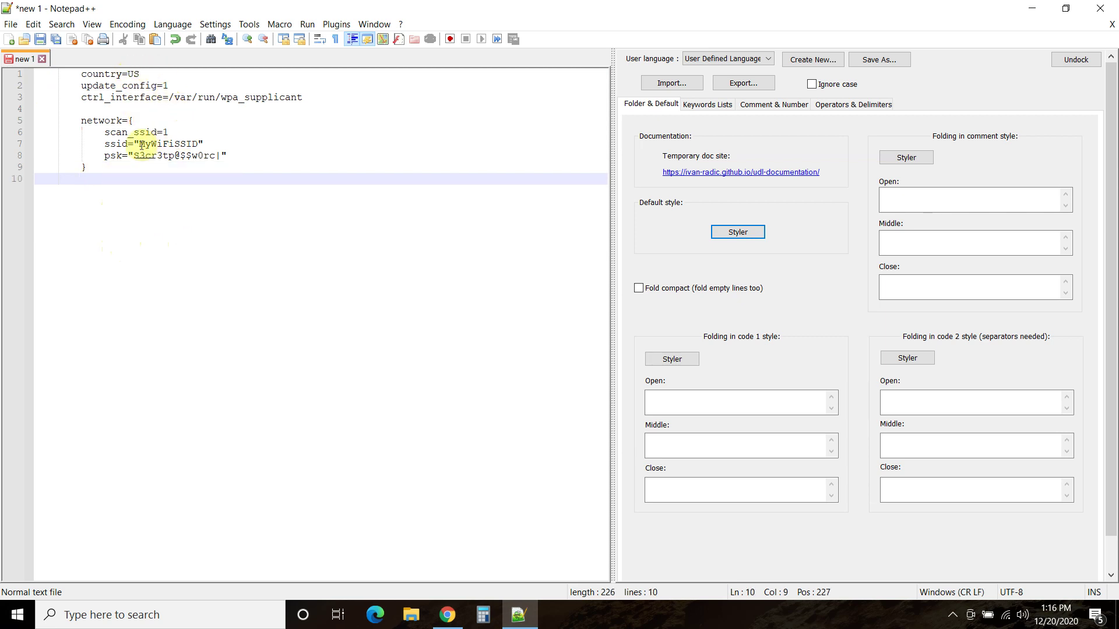
left_click_drag(141, 143, 212, 156)
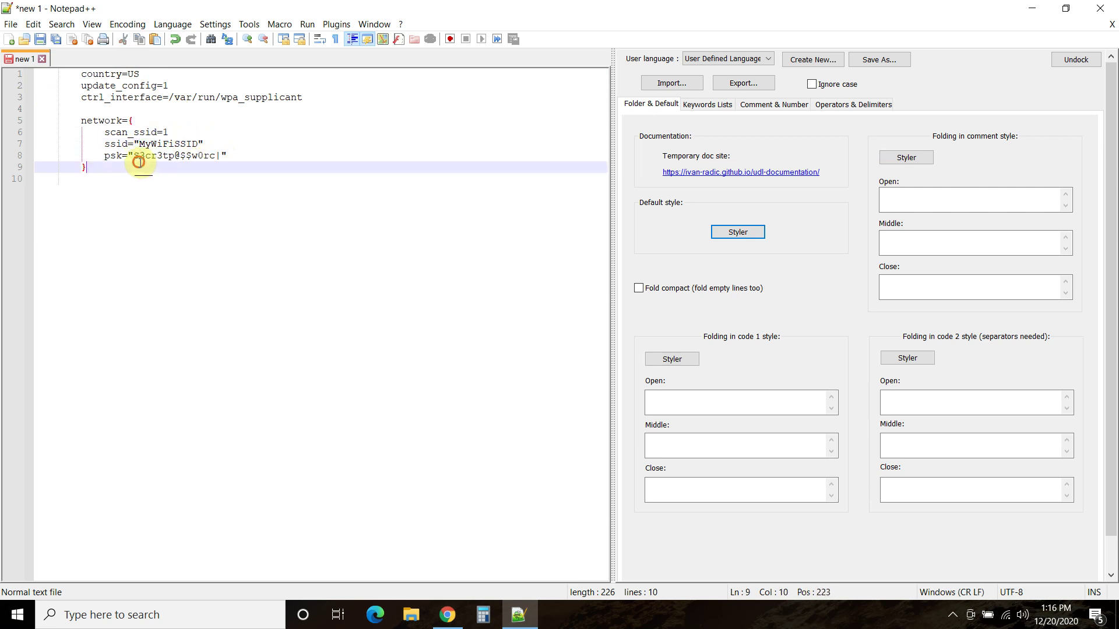
left_click_drag(134, 156, 217, 156)
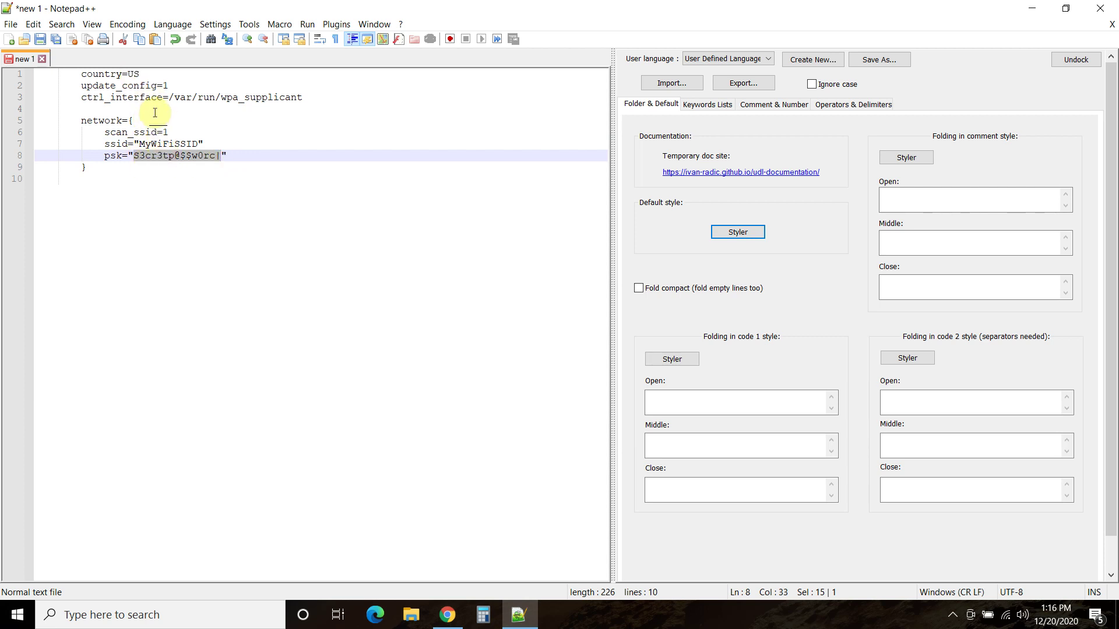
left_click_drag(140, 144, 199, 143)
left_click_drag(133, 155, 219, 155)
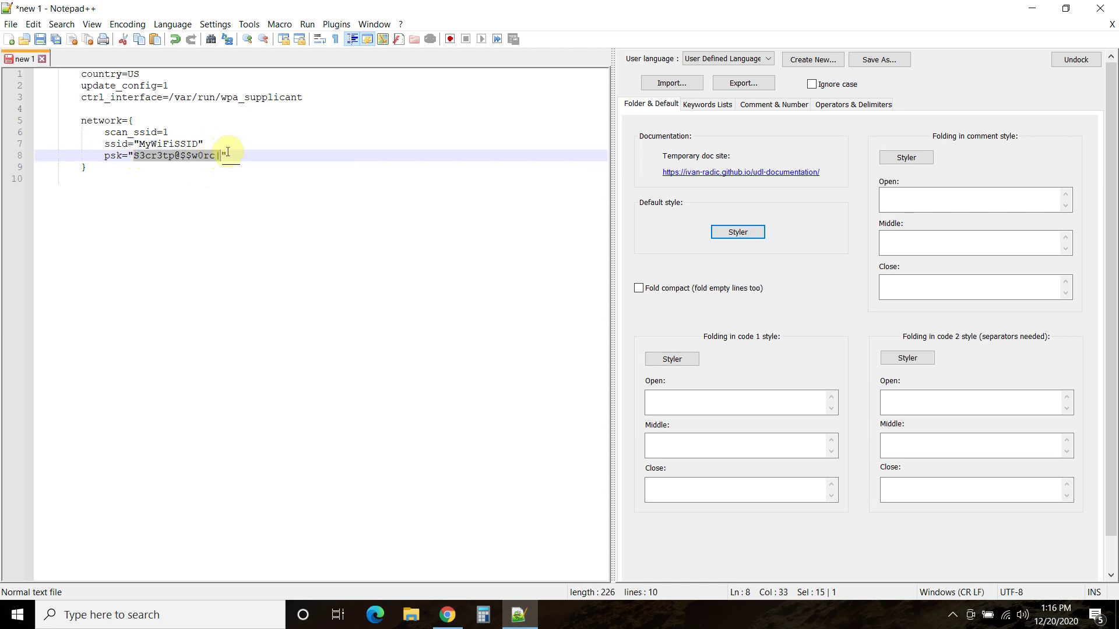
Start saving to the SDHC (D:) card with Save as type set to All types (*.*).
left_click(10, 23)
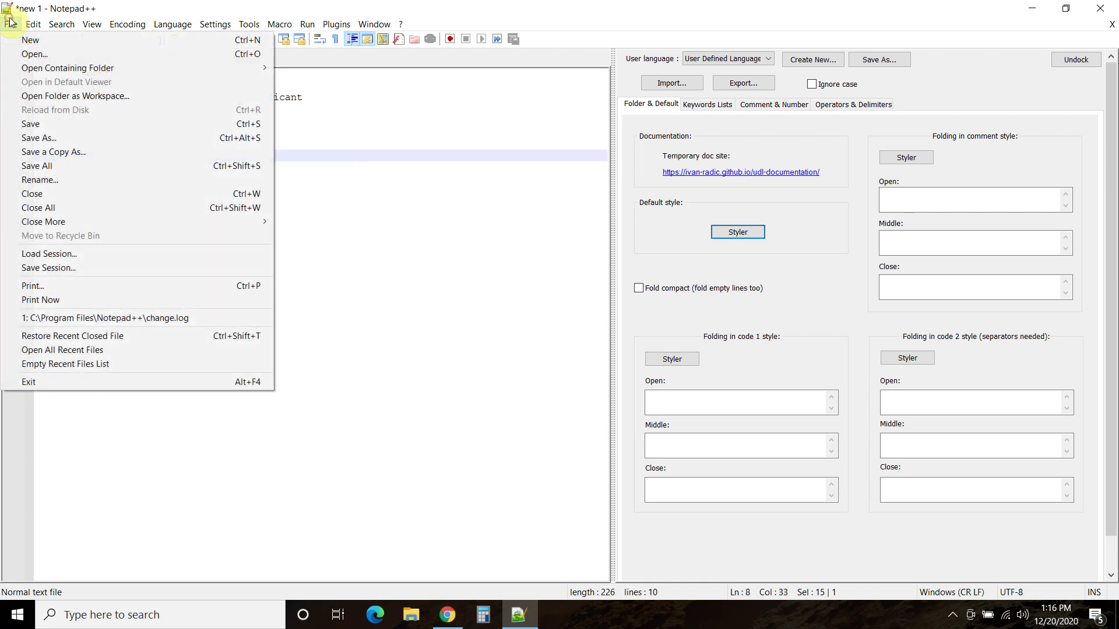
left_click(38, 125)
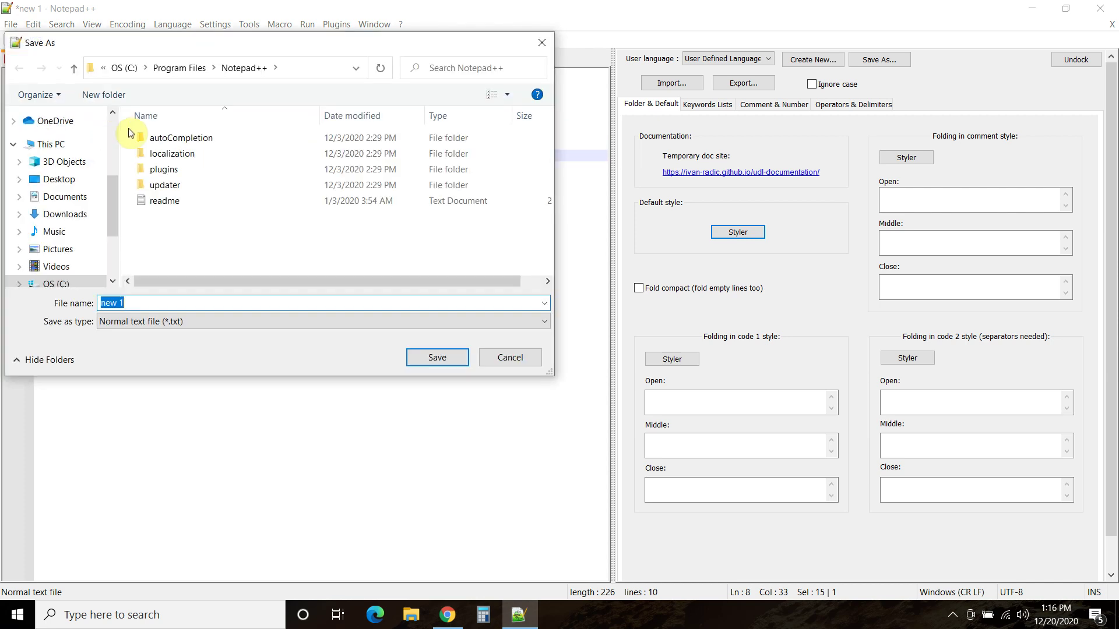
scroll(55, 221, "down", 2)
left_click(59, 254)
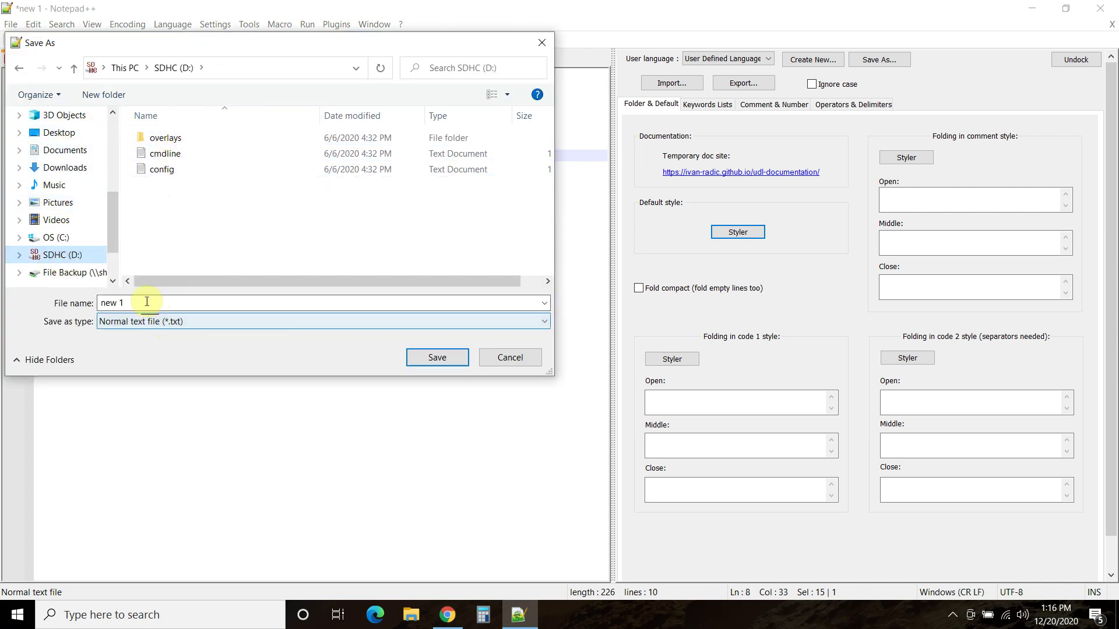
left_click(149, 321)
scroll(149, 58, "up", 1)
left_click(140, 8)
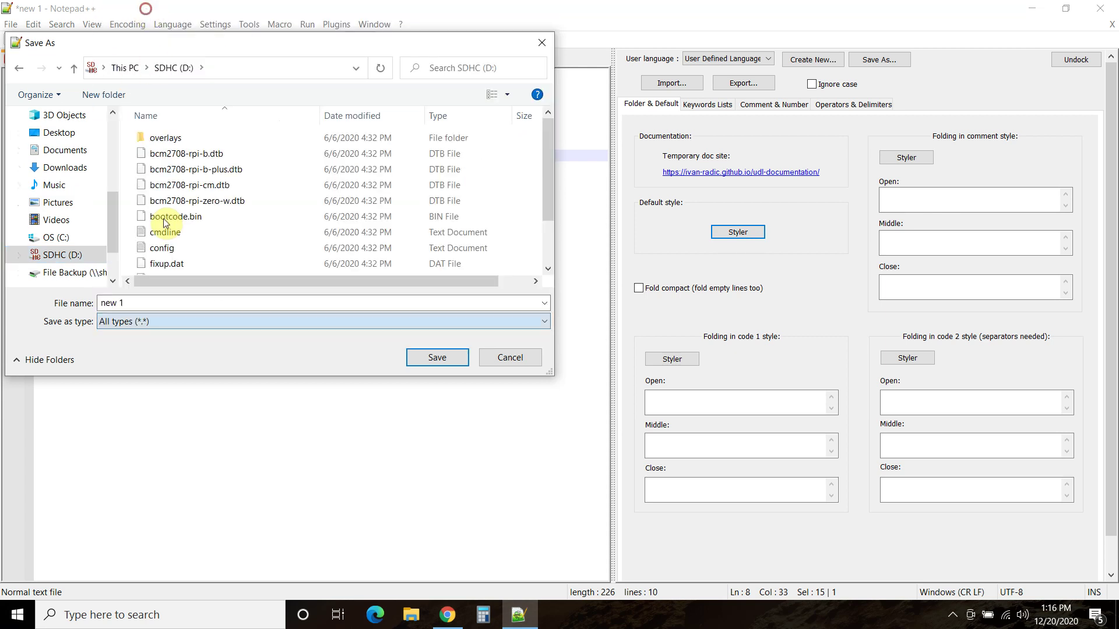
Name the file wpa_supplicant.conf and save it to the card.
left_click(152, 302)
type("wpa_supplicant")
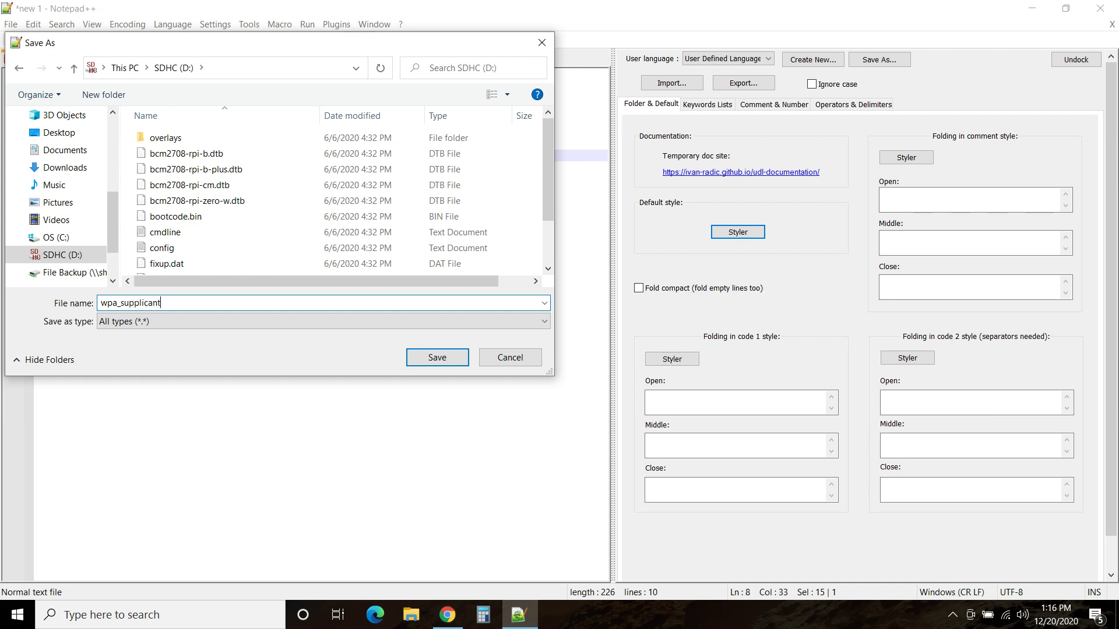
key("alt+Tab")
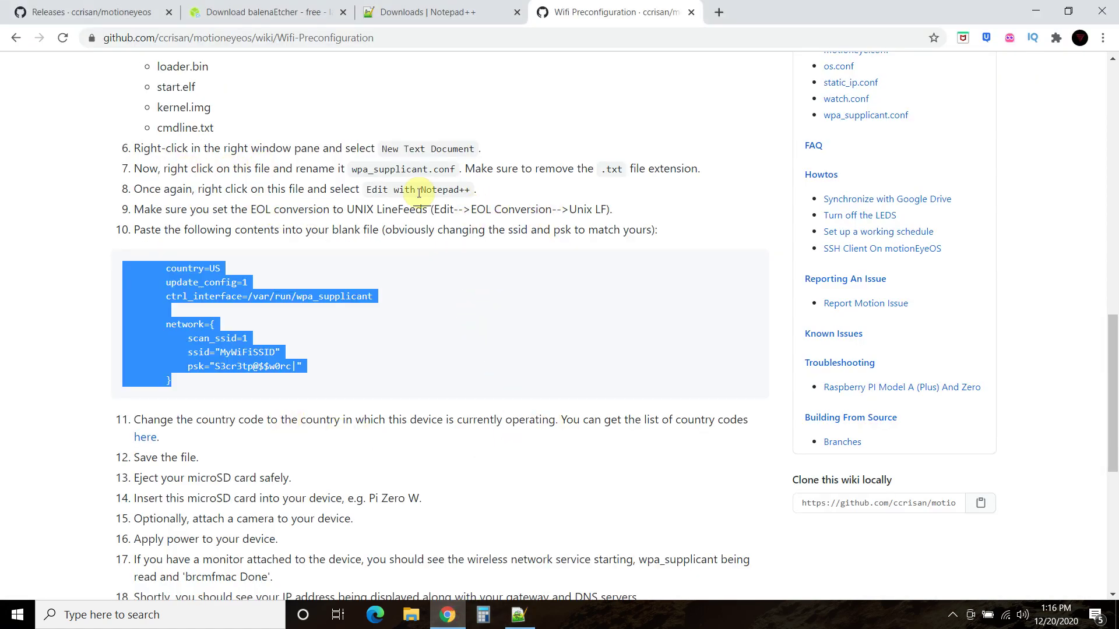
double_click(373, 170)
left_click(519, 615)
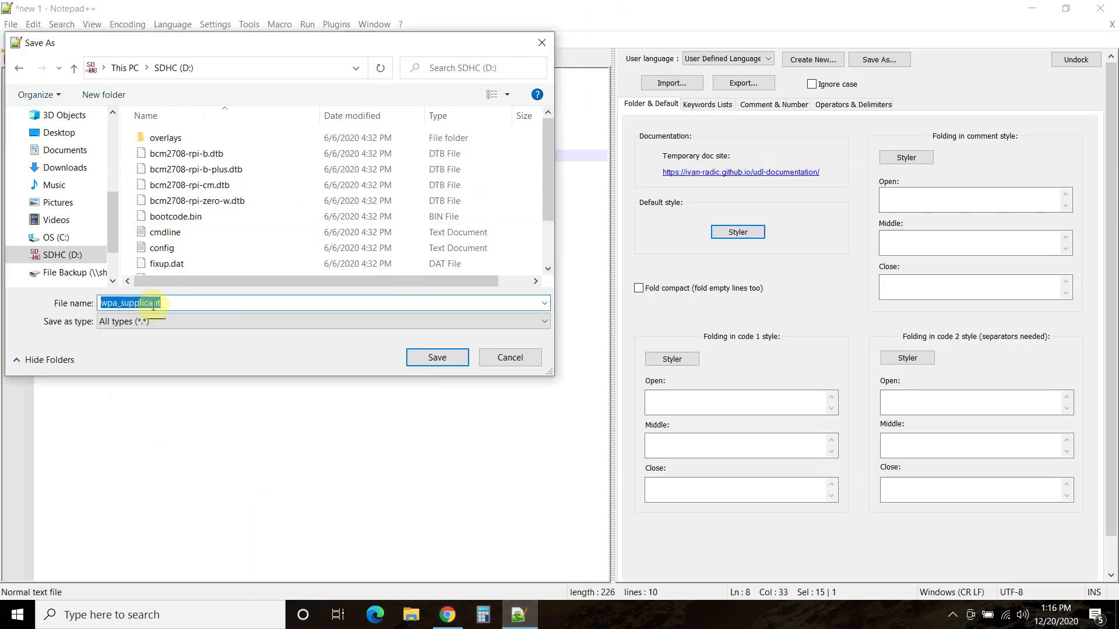
key("End")
type(".conf")
left_click(436, 359)
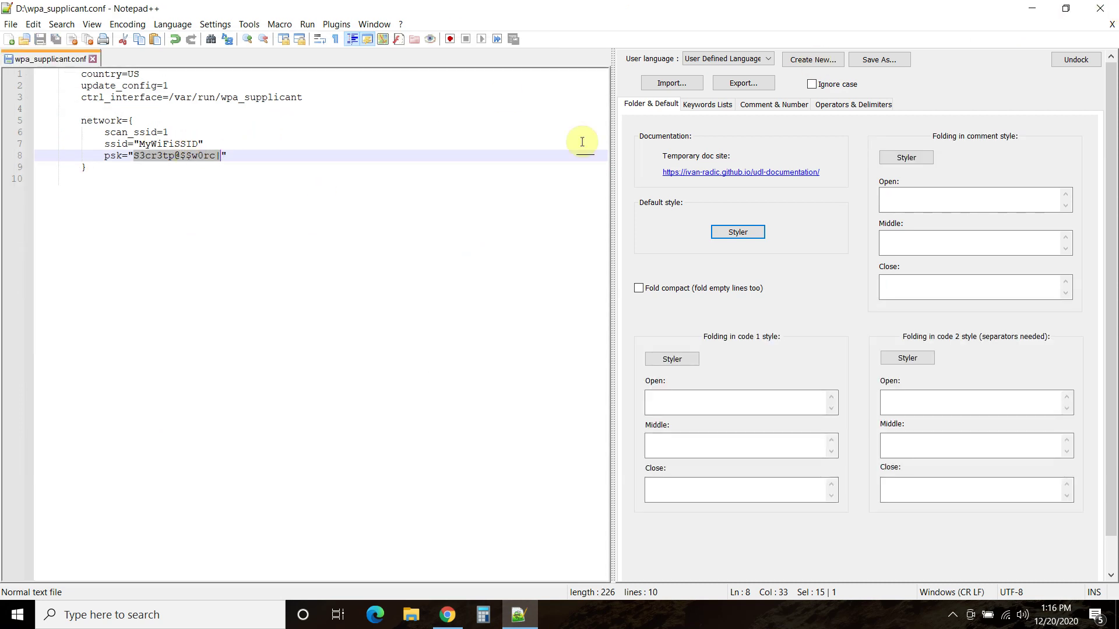
Open SDHC (D:) via This PC and confirm the wpa_supplicant file is on it.
left_click(158, 165)
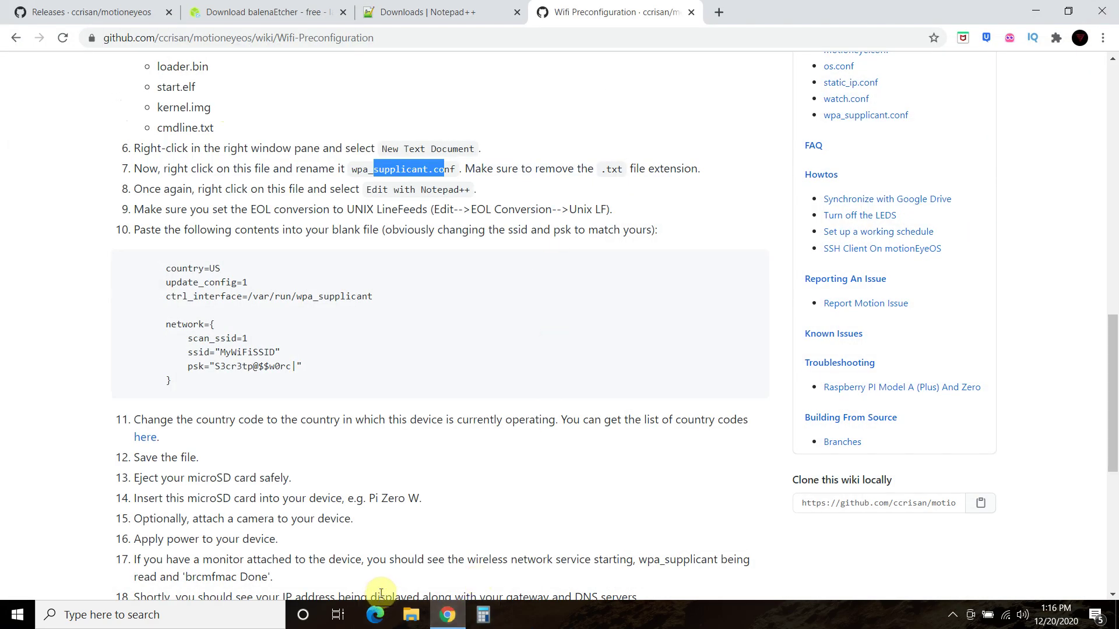
left_click(198, 616)
type("this pc")
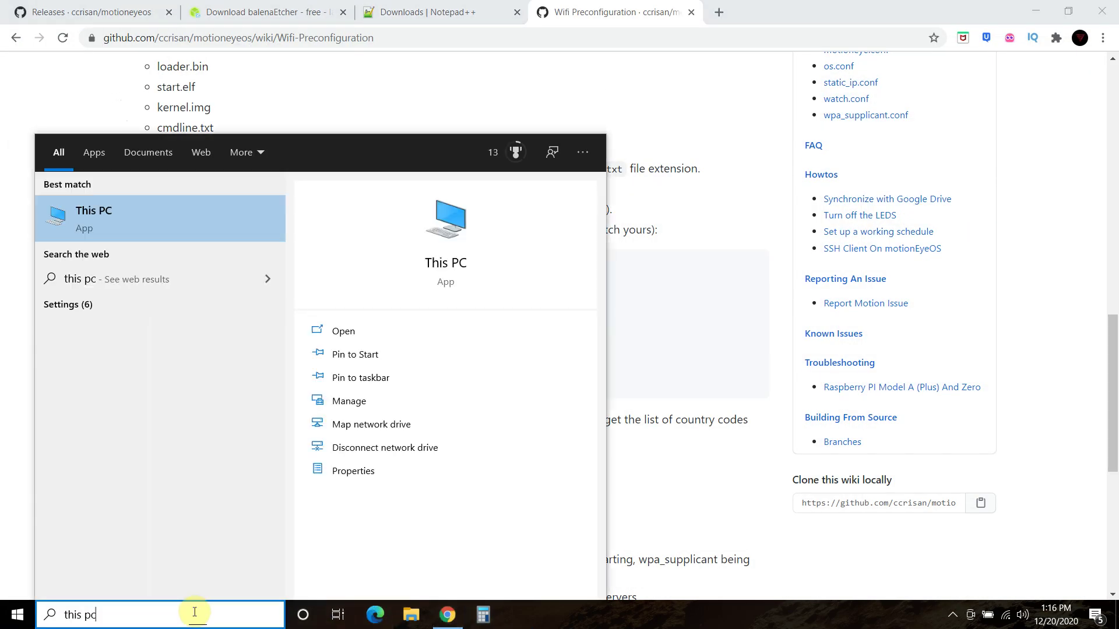
left_click(165, 211)
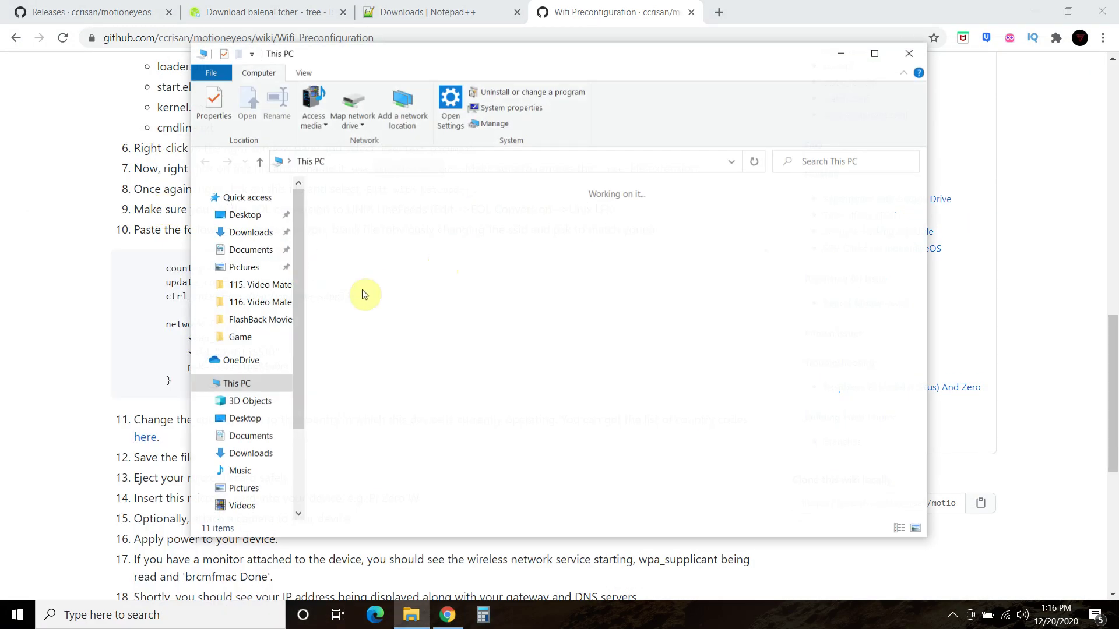
double_click(659, 349)
left_click(361, 413)
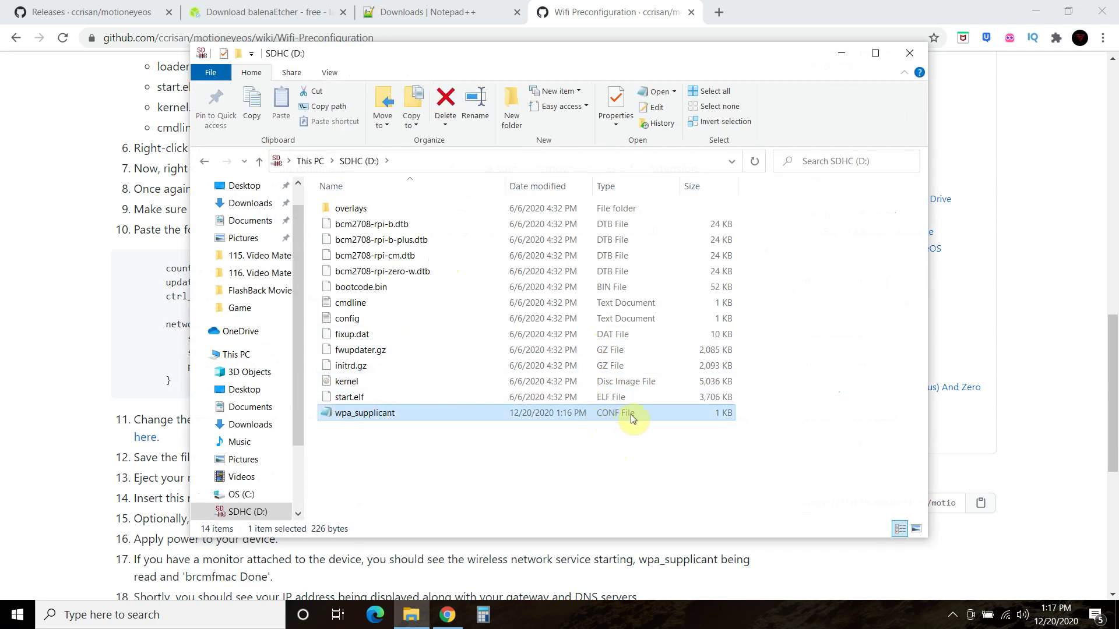
left_click(909, 53)
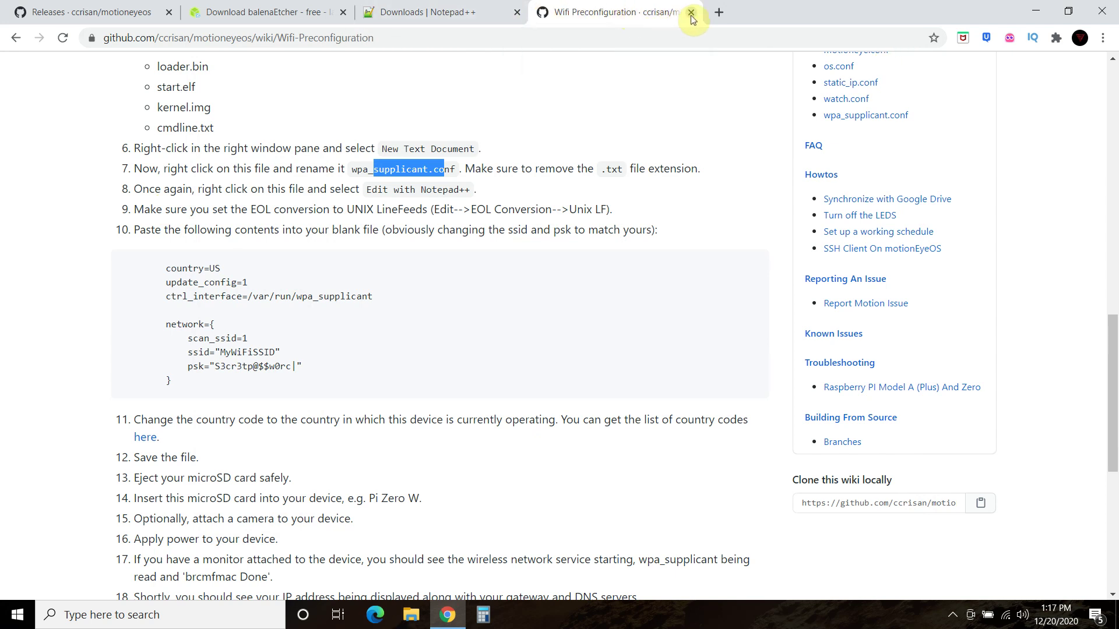
Reopen SDHC (D:) and eject it with Drive Tools > Eject.
left_click(115, 613)
type("this pc")
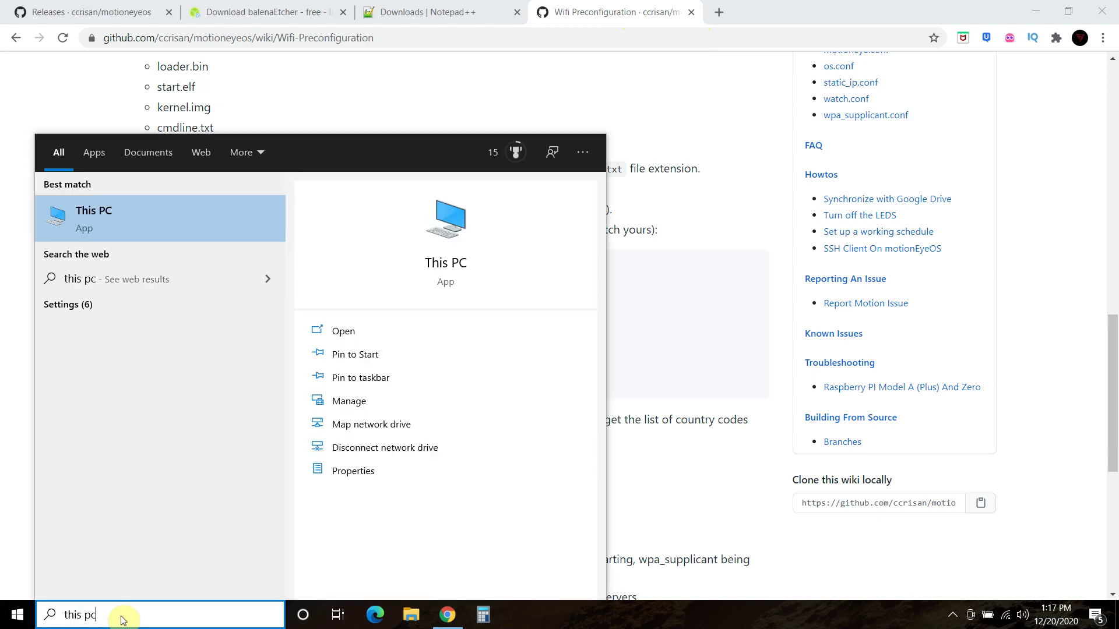
left_click(90, 215)
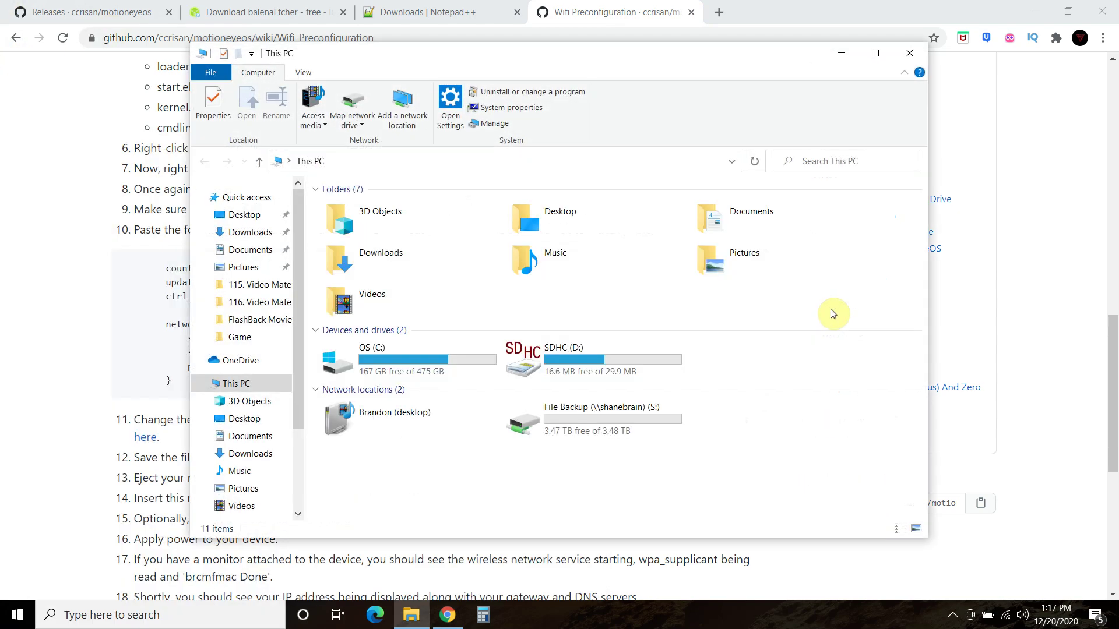
double_click(642, 367)
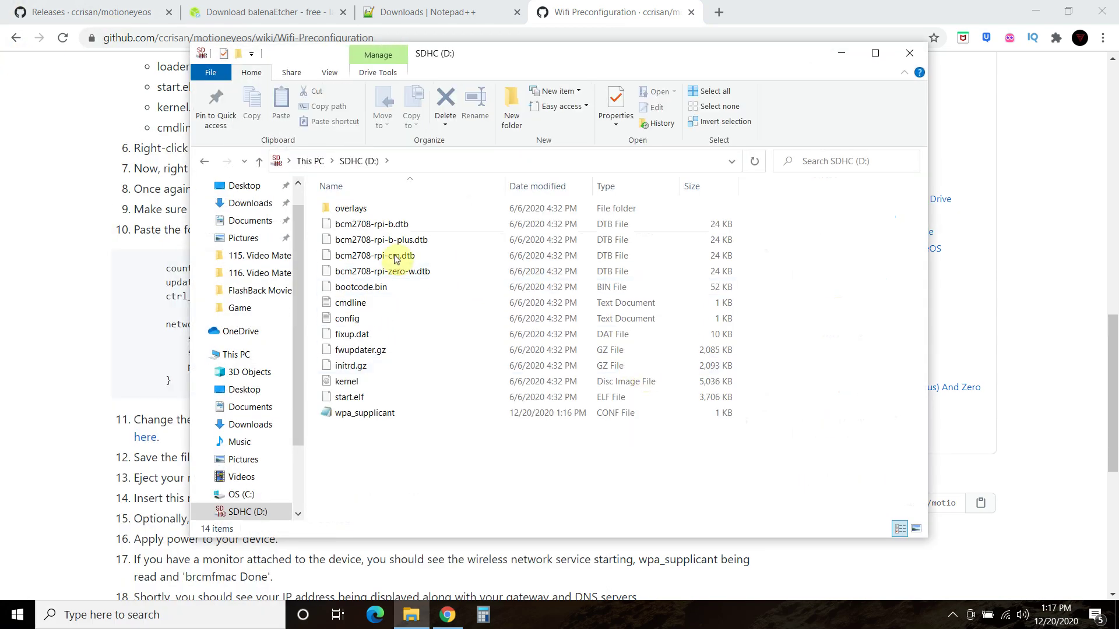
left_click(364, 71)
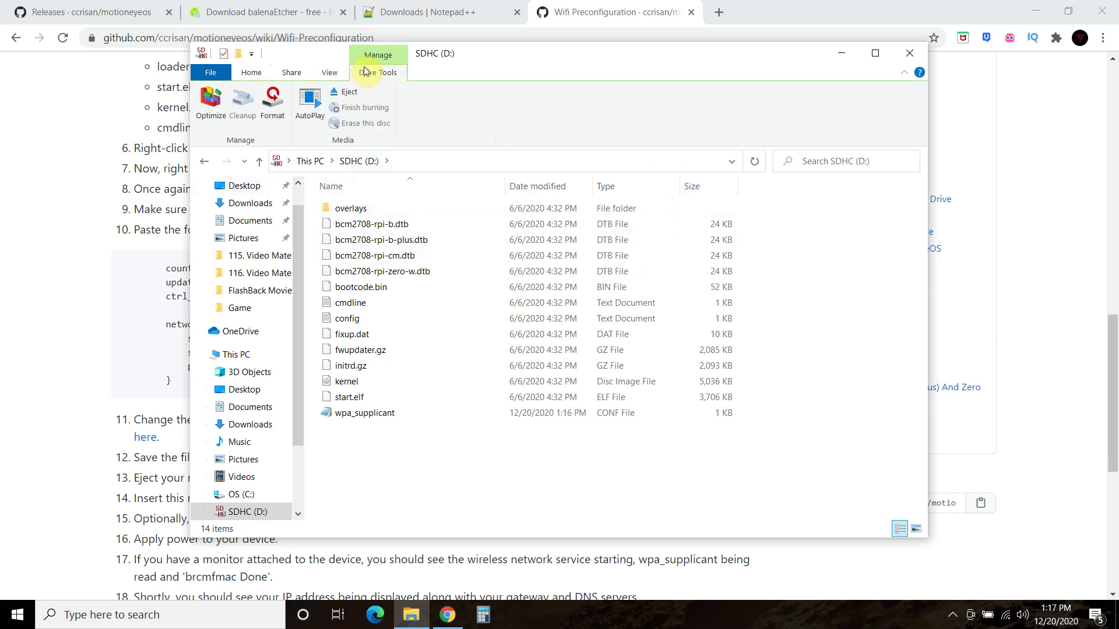
left_click(349, 95)
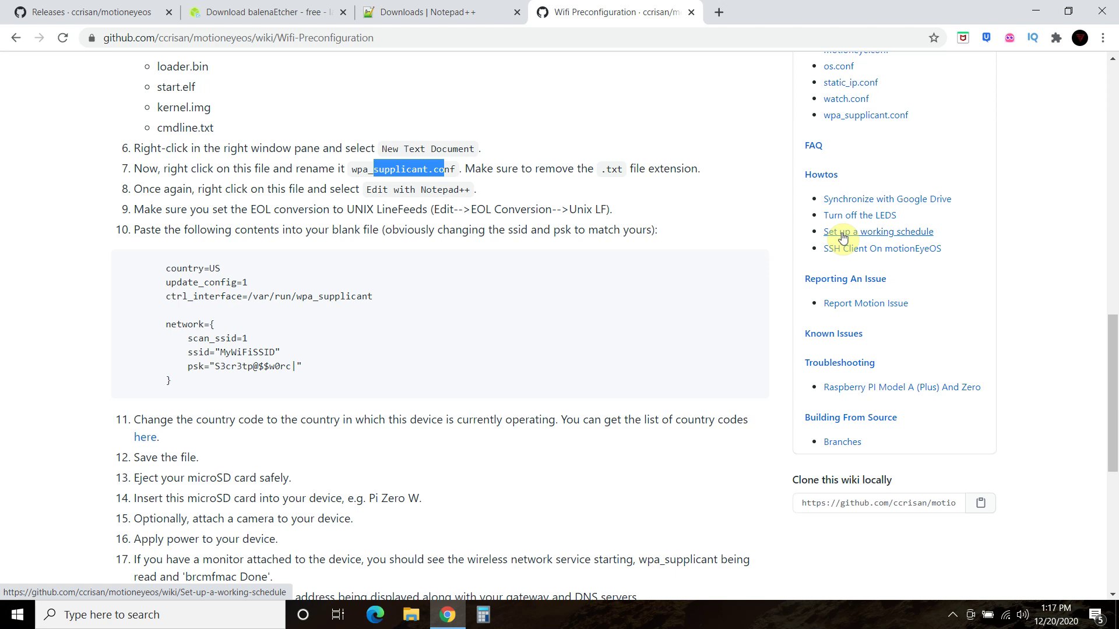
Enter the local camera address 192.168.1.207 in the address bar from its suggestion.
left_click(367, 38)
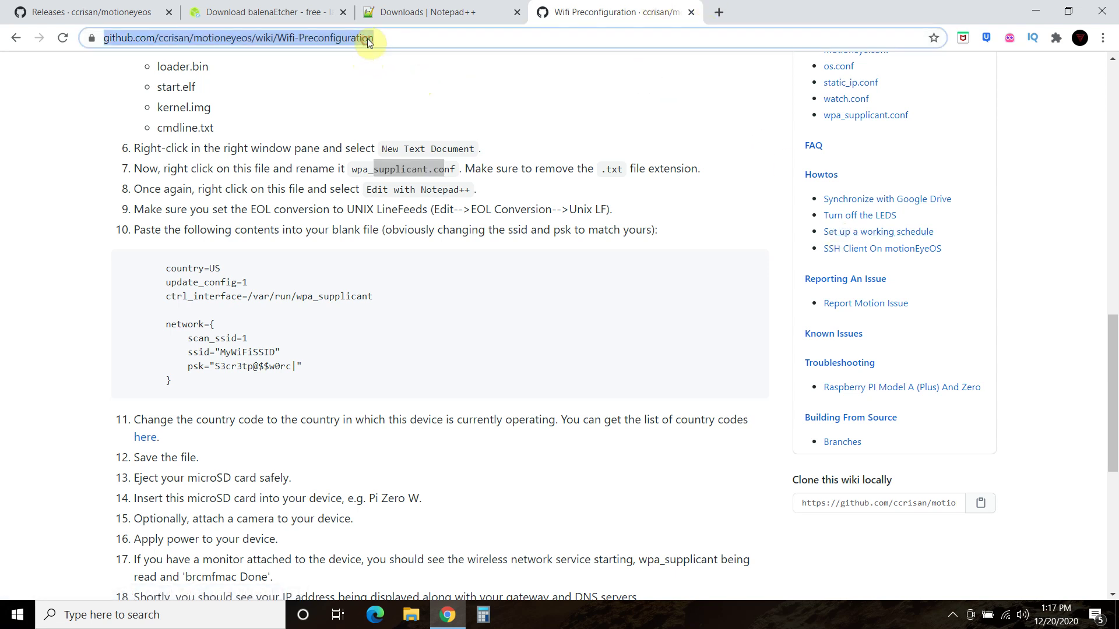
type("192.168.1.207")
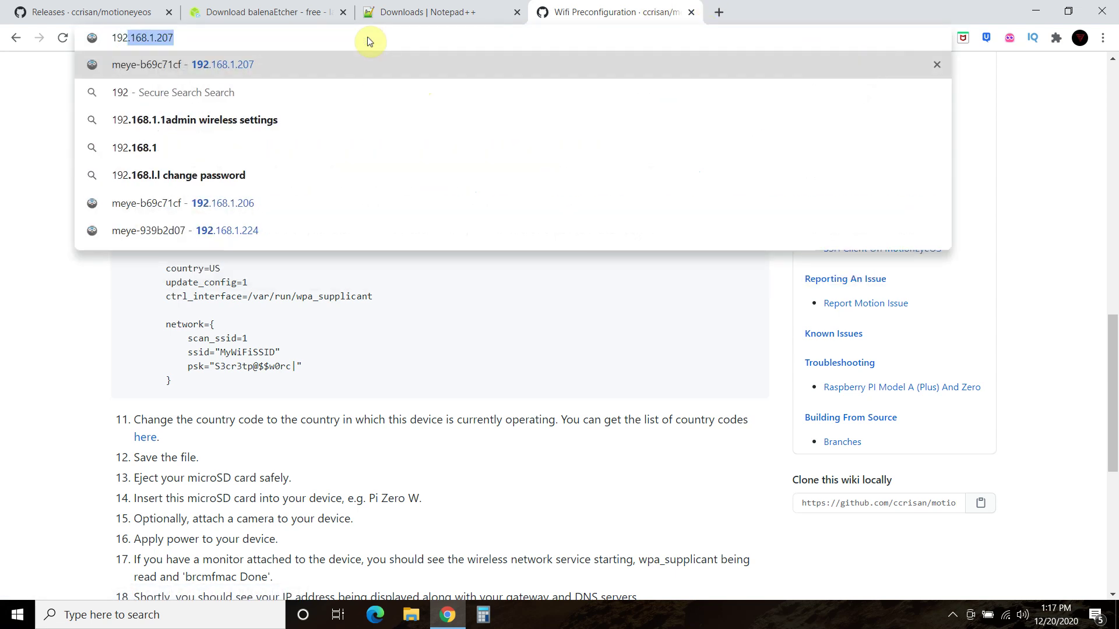
key("Right")
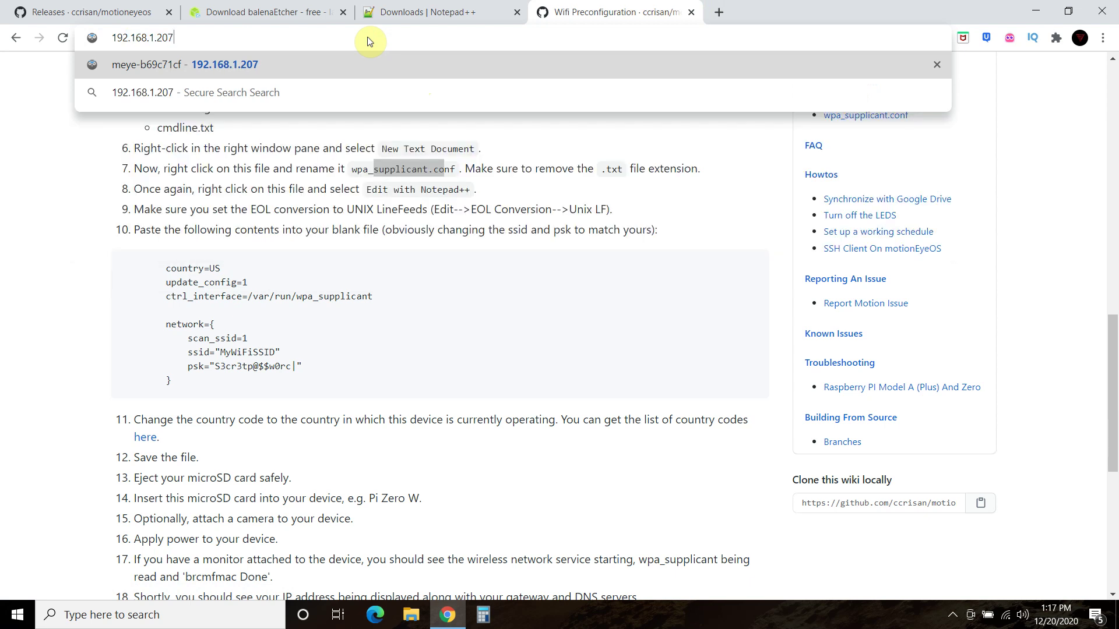